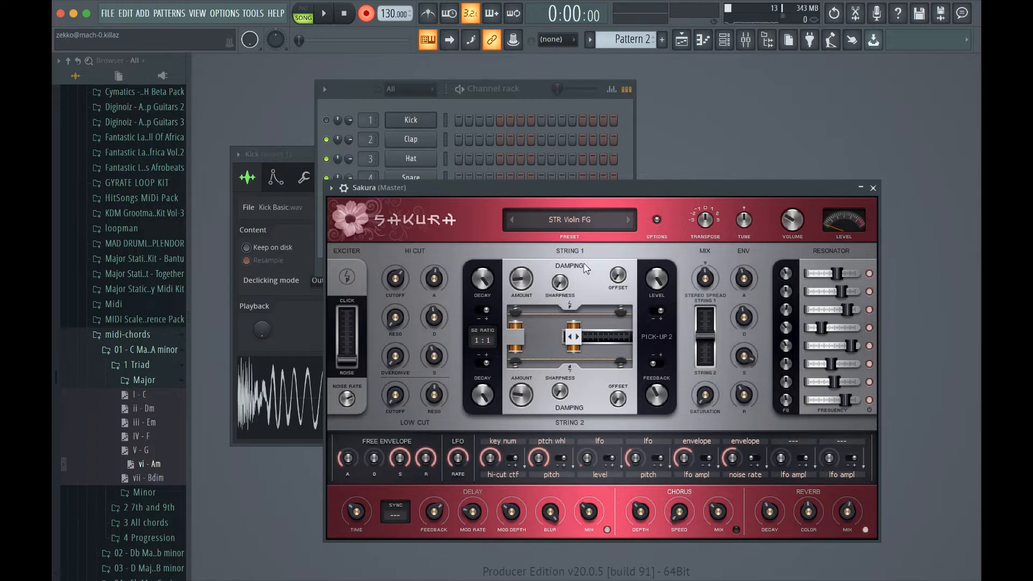
Collapse the playlist and close the Sakura plugin and channel rack windows to clear the workspace
{"action": "left_click", "coordinate": [682, 41]}
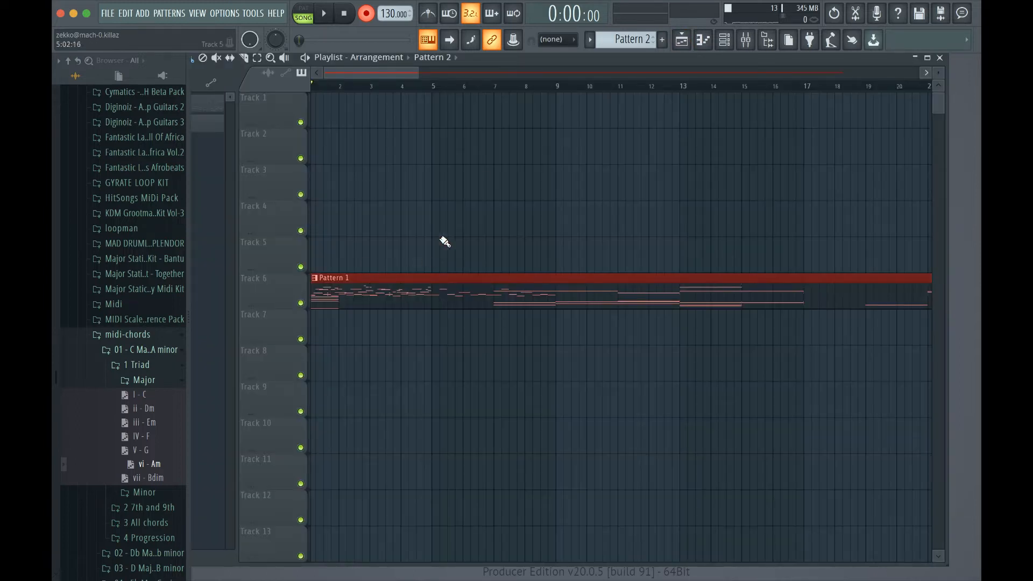
{"action": "left_click", "coordinate": [913, 58]}
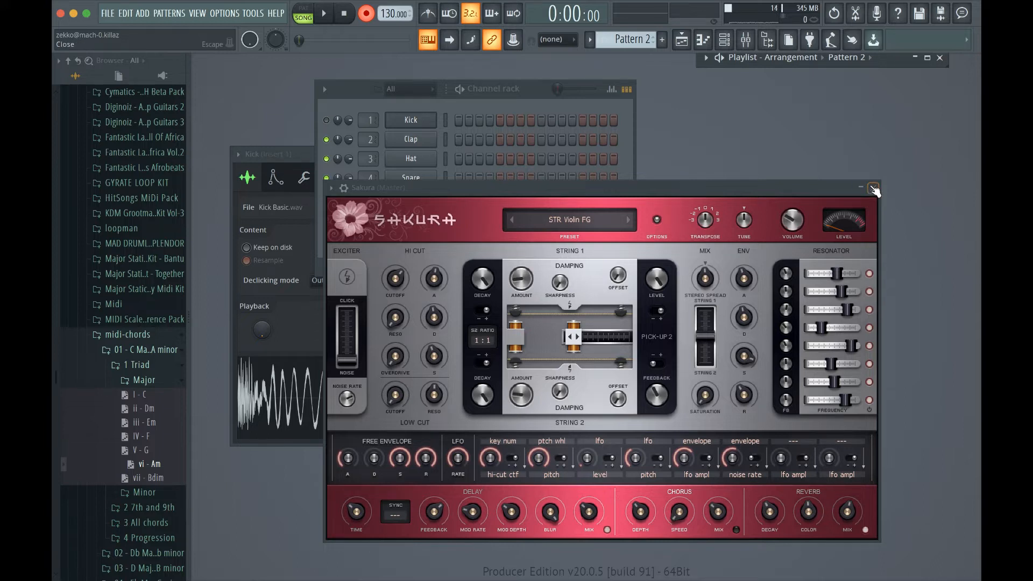
{"action": "left_click", "coordinate": [872, 188]}
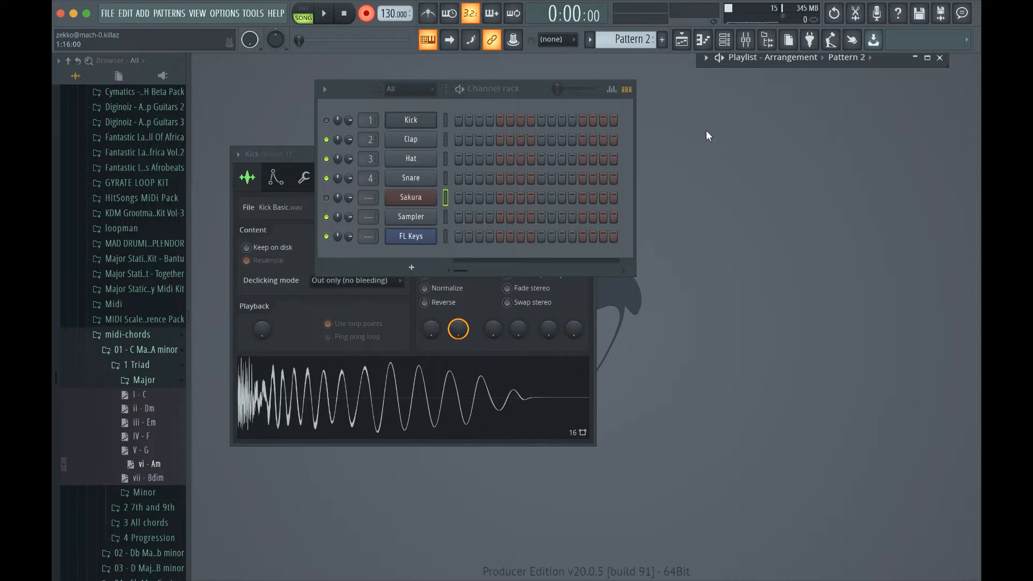
{"action": "left_click", "coordinate": [729, 45]}
{"action": "left_click", "coordinate": [730, 46]}
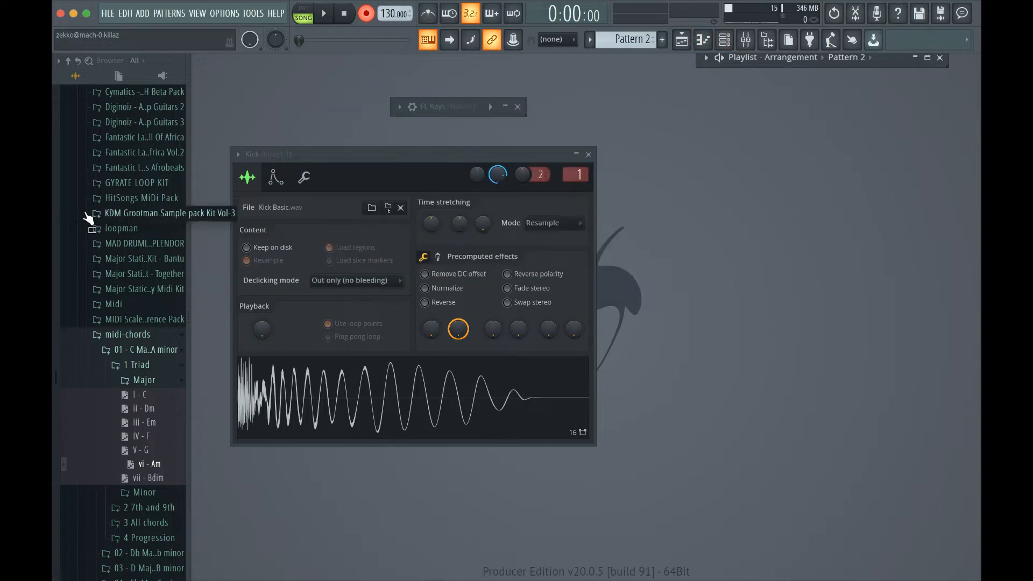
Maximize the playlist and move the Pattern 1 clip from Track 6 down to Track 13
{"action": "left_click", "coordinate": [681, 44]}
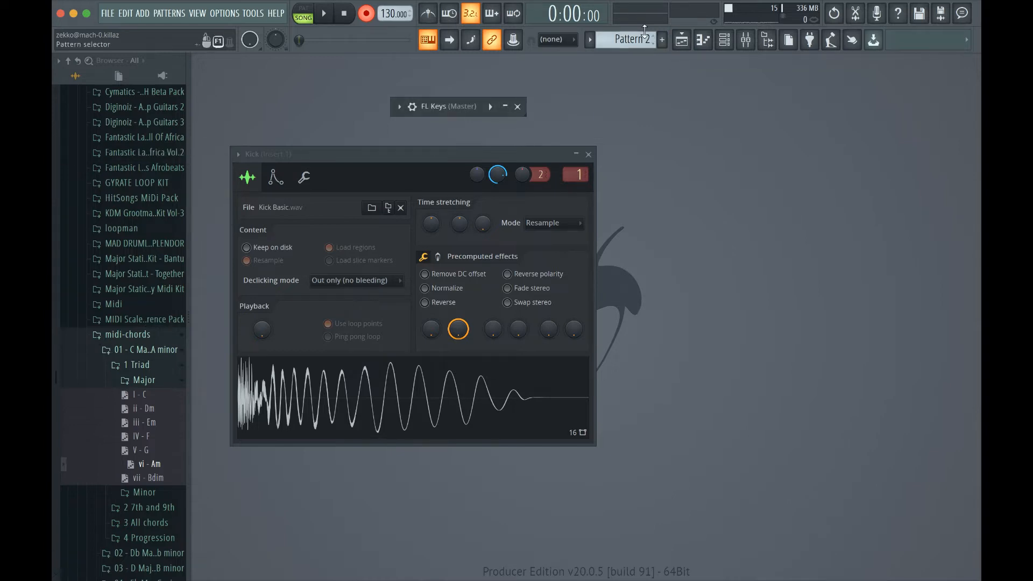
{"action": "left_click", "coordinate": [681, 47]}
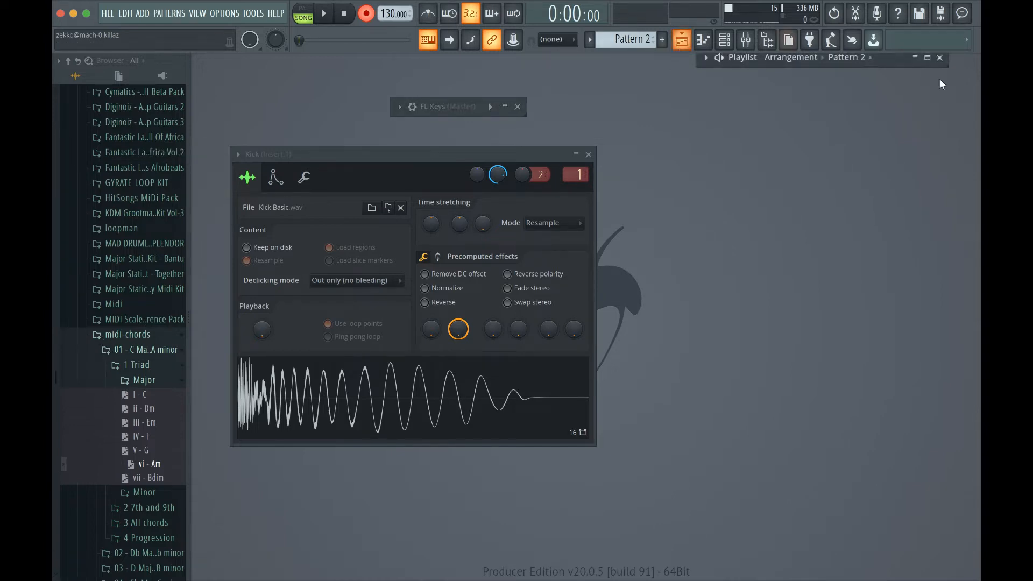
{"action": "left_click", "coordinate": [925, 60]}
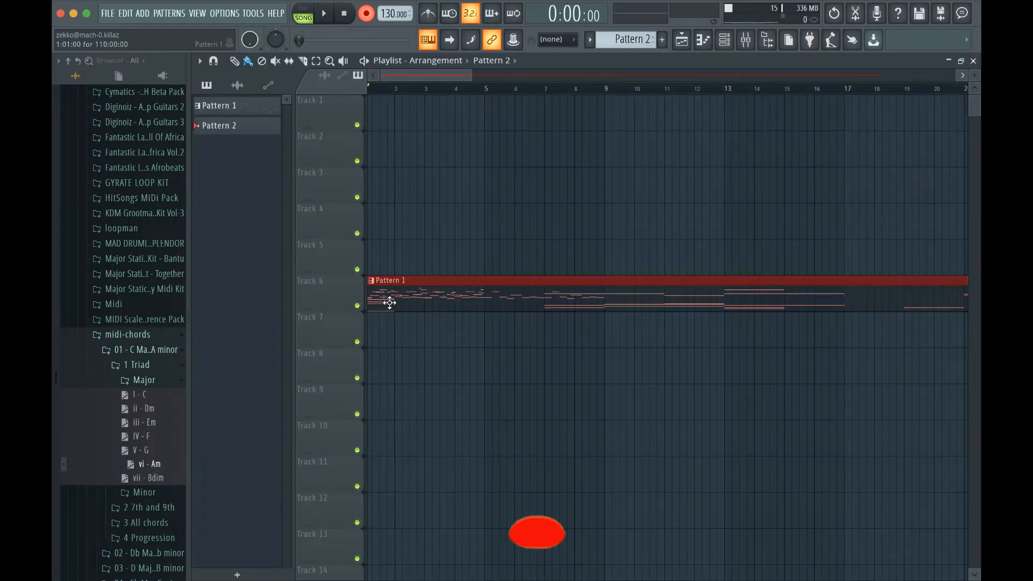
{"action": "left_click_drag", "start_coordinate": [401, 302], "coordinate": [395, 569]}
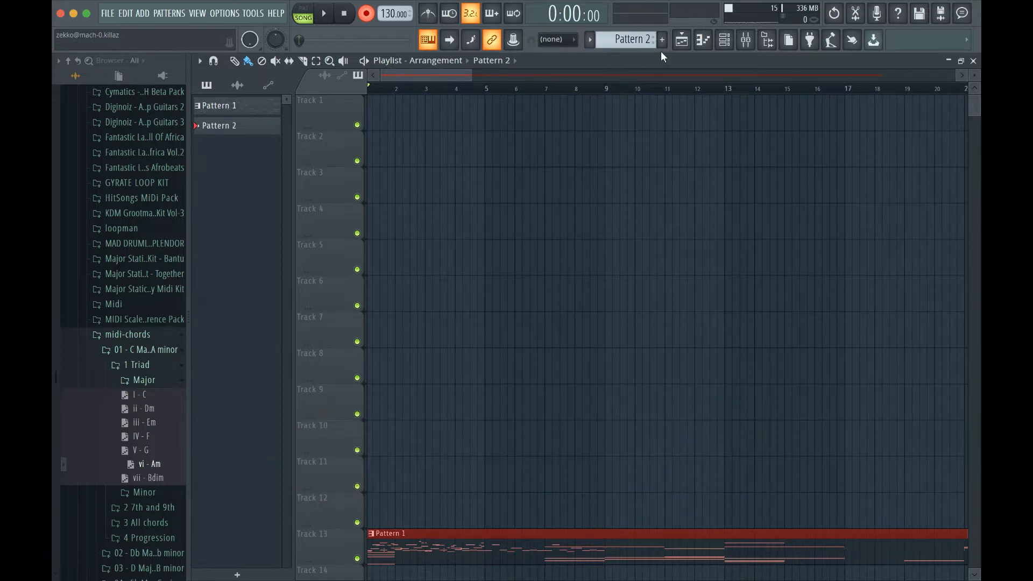
Make Pattern 1 the active pattern and place another clip of it at bar 1 on Track 1
{"action": "left_click", "coordinate": [948, 61]}
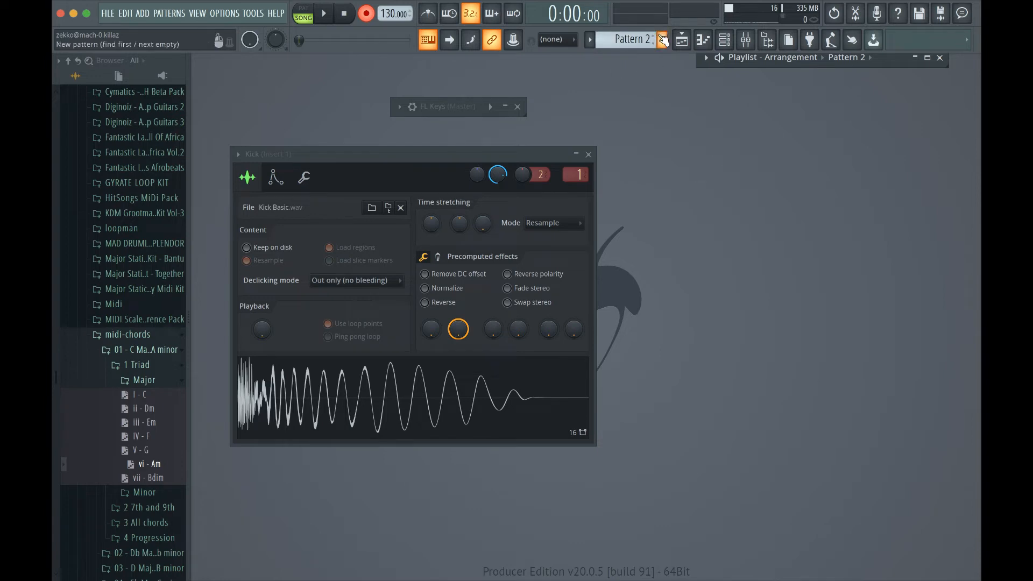
{"action": "left_click", "coordinate": [589, 41]}
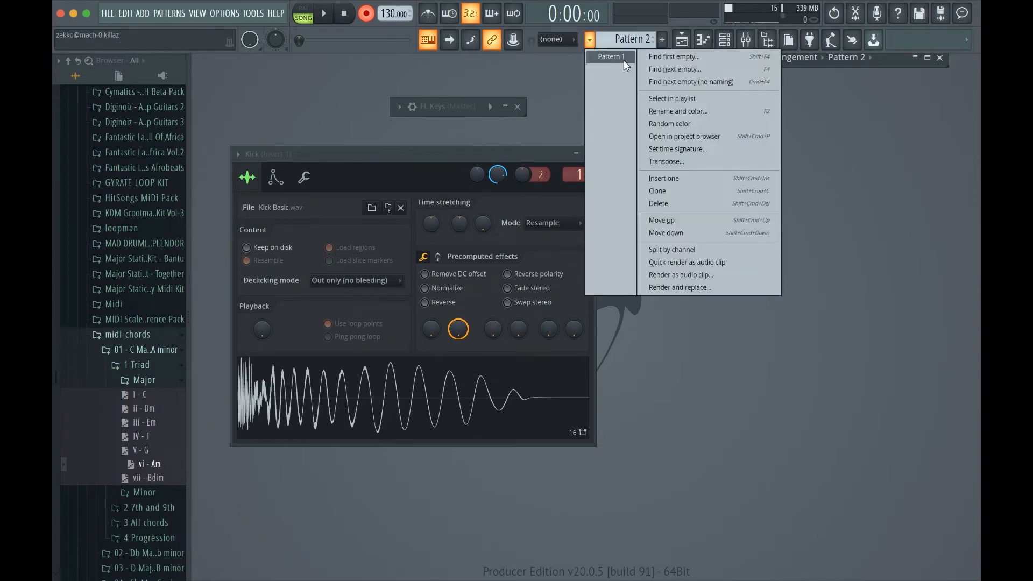
{"action": "left_click", "coordinate": [576, 74]}
{"action": "left_click_drag", "start_coordinate": [650, 43], "coordinate": [653, 42]}
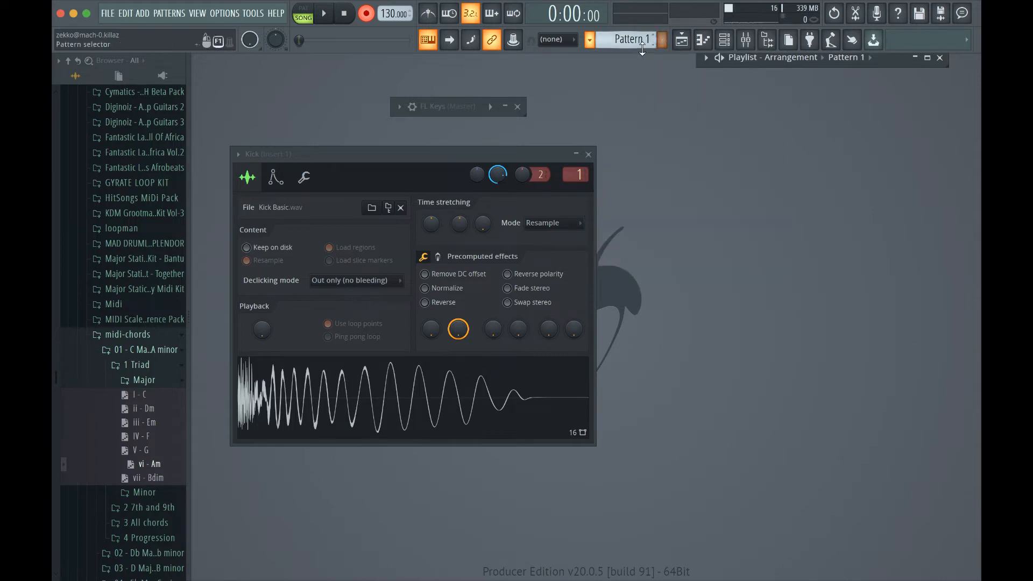
{"action": "left_click", "coordinate": [926, 58]}
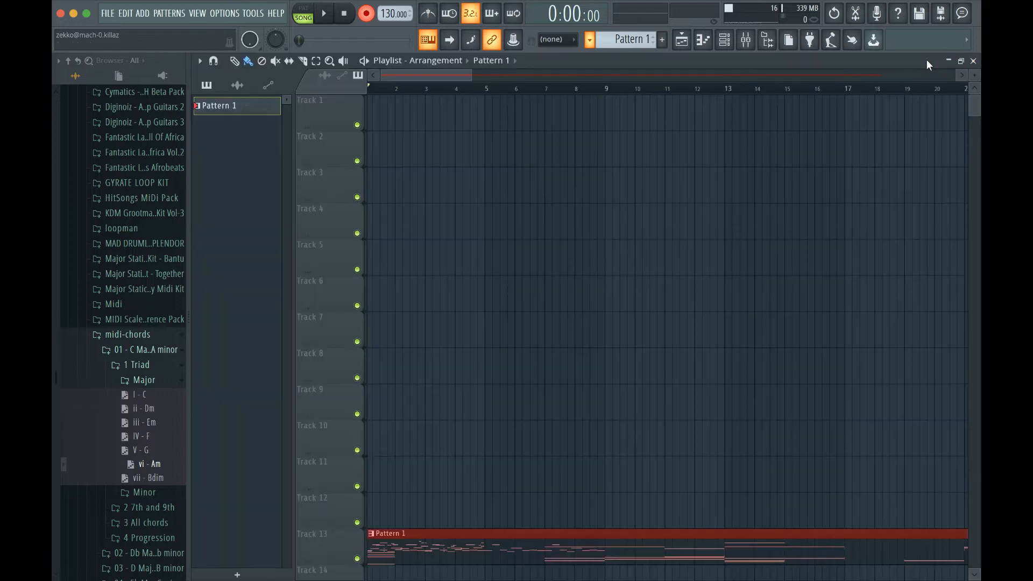
{"action": "left_click", "coordinate": [373, 117]}
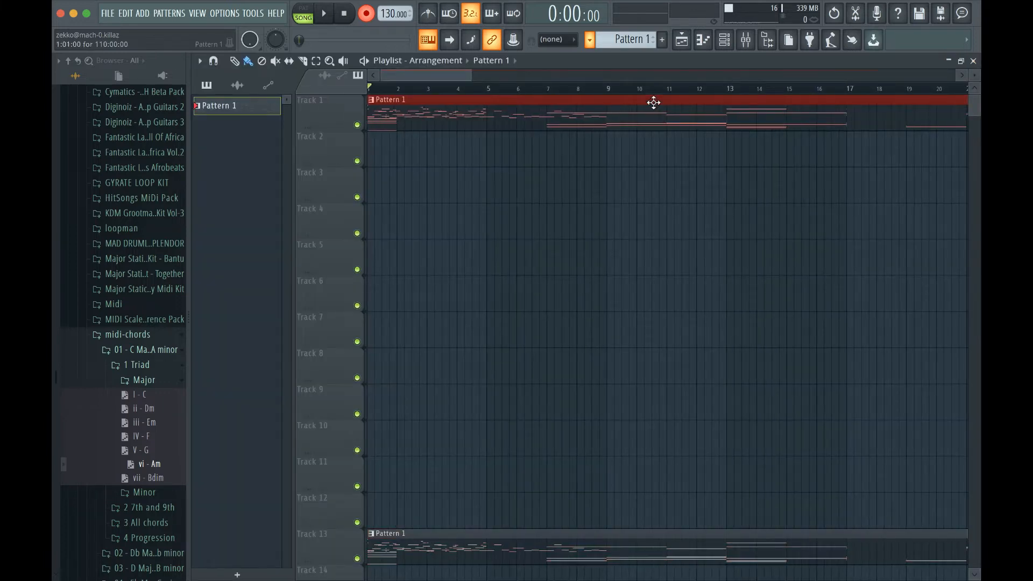
Check Pattern 1's channels in the channel rack and switch the active pattern to Pattern 2
{"action": "left_click", "coordinate": [723, 46]}
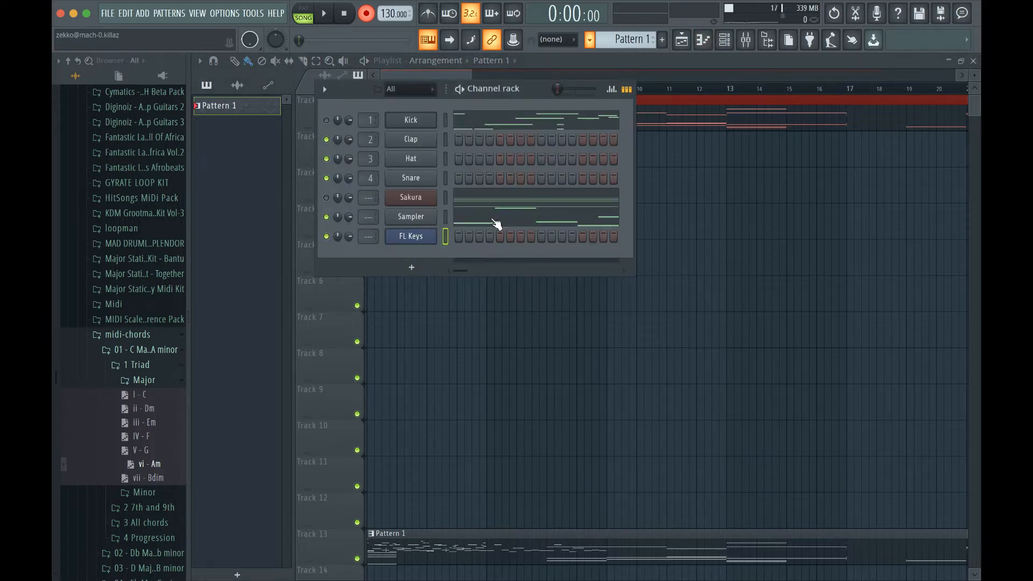
{"action": "left_click", "coordinate": [666, 136]}
{"action": "right_click", "coordinate": [692, 157]}
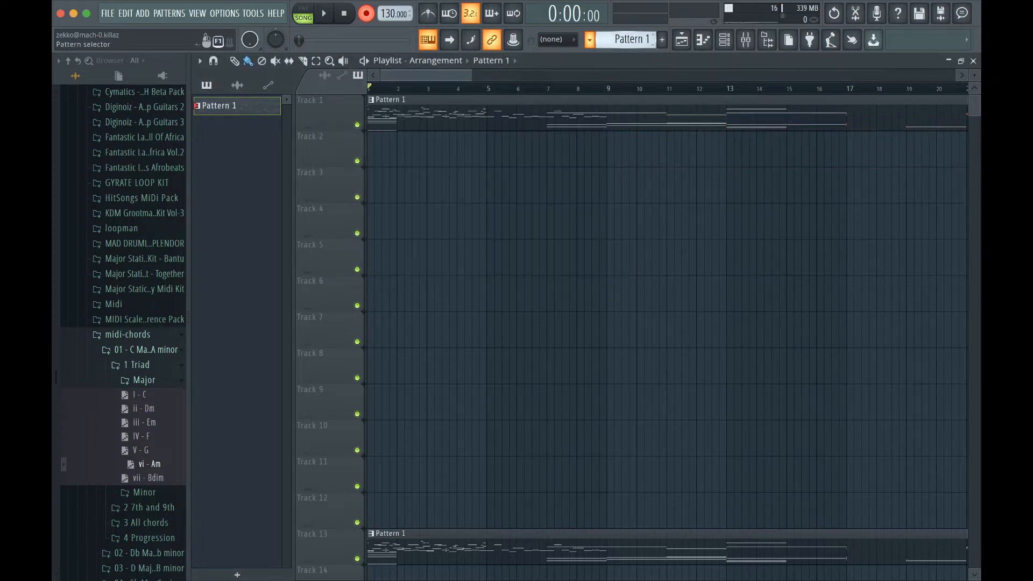
{"action": "left_click_drag", "start_coordinate": [632, 40], "coordinate": [632, 37]}
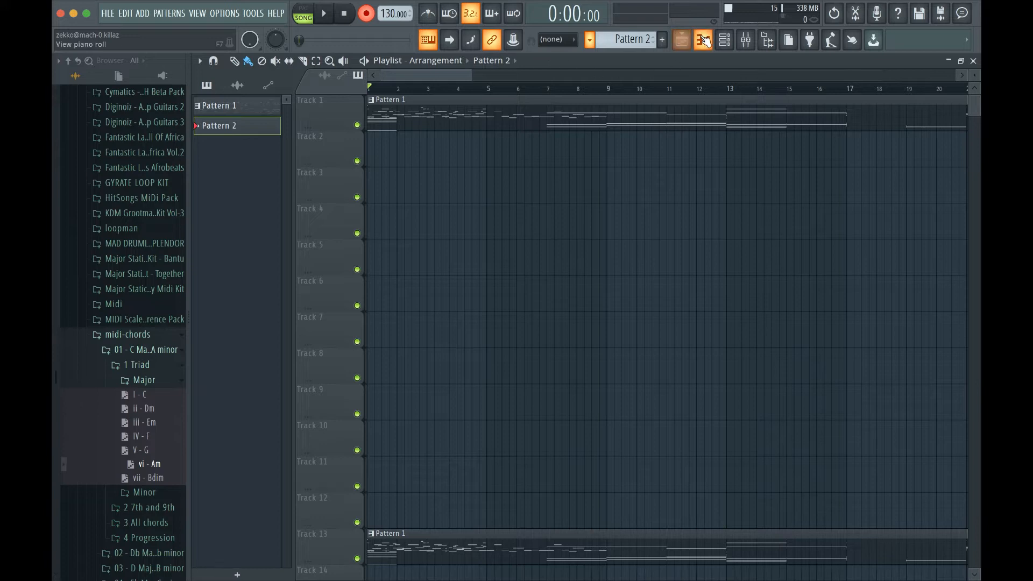
Add a Toxic Biohazard instrument channel to the channel rack and collapse its plugin window
{"action": "left_click", "coordinate": [723, 41]}
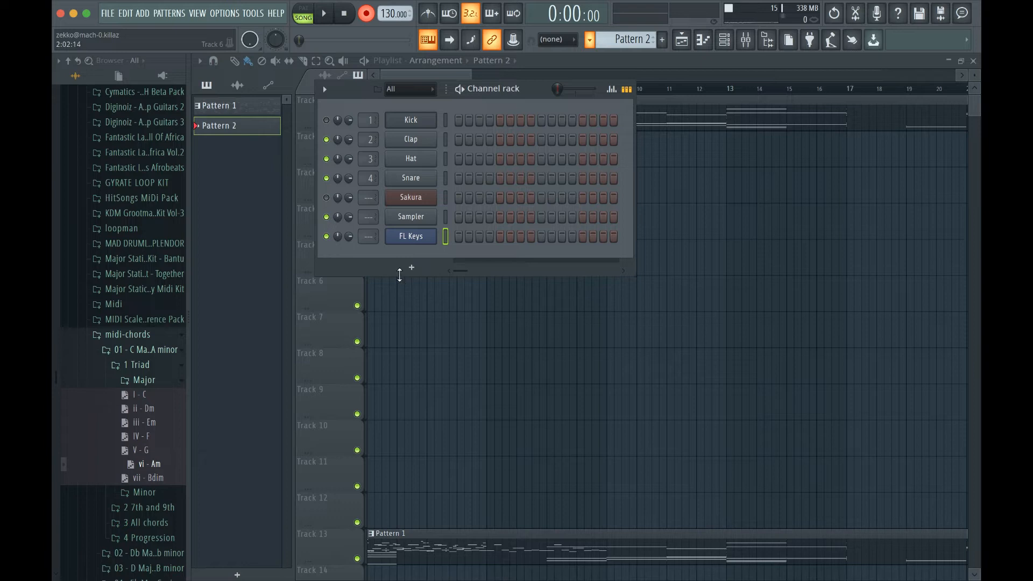
{"action": "left_click", "coordinate": [401, 276]}
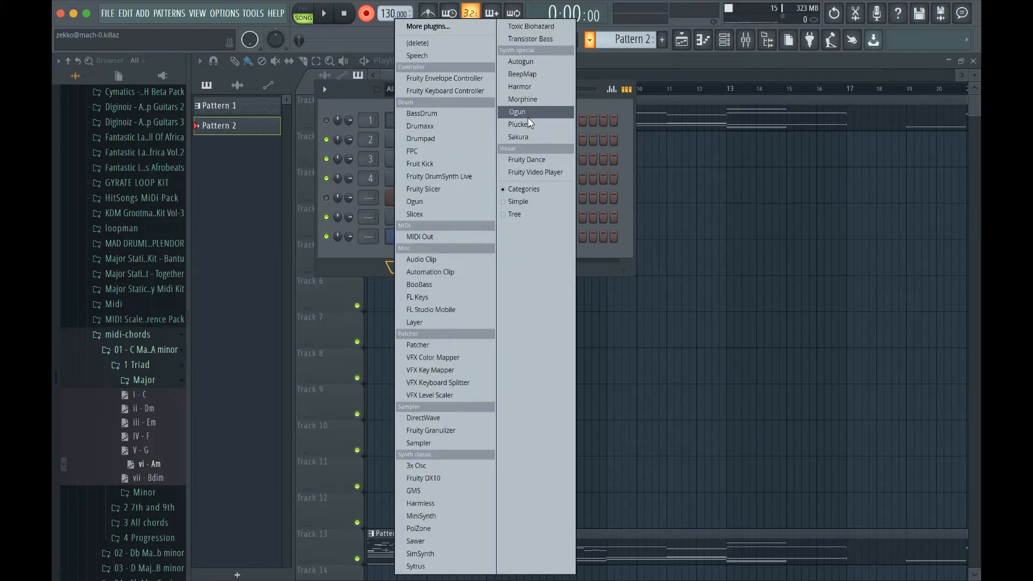
{"action": "left_click", "coordinate": [536, 27]}
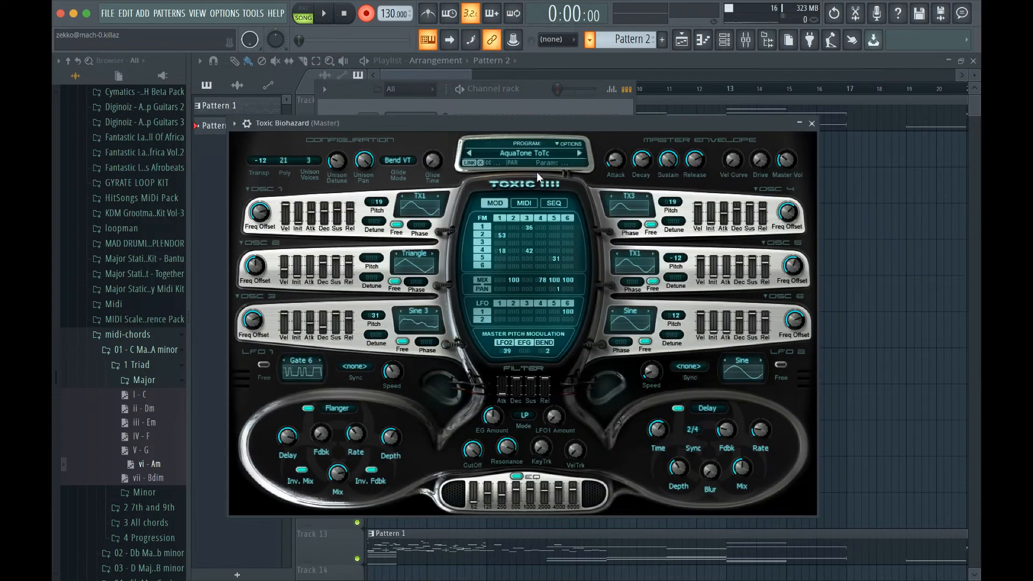
{"action": "left_click", "coordinate": [799, 123]}
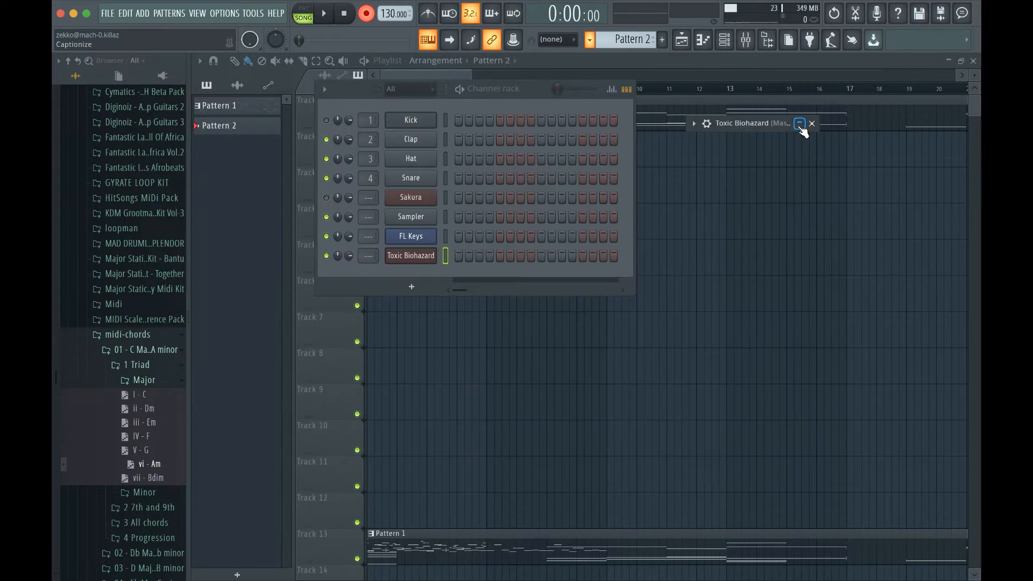
Place a Pattern 2 clip at bar 1 on Track 2 of the playlist
{"action": "left_click", "coordinate": [702, 62]}
{"action": "left_click", "coordinate": [381, 154]}
{"action": "left_click_drag", "start_coordinate": [394, 156], "coordinate": [377, 156]}
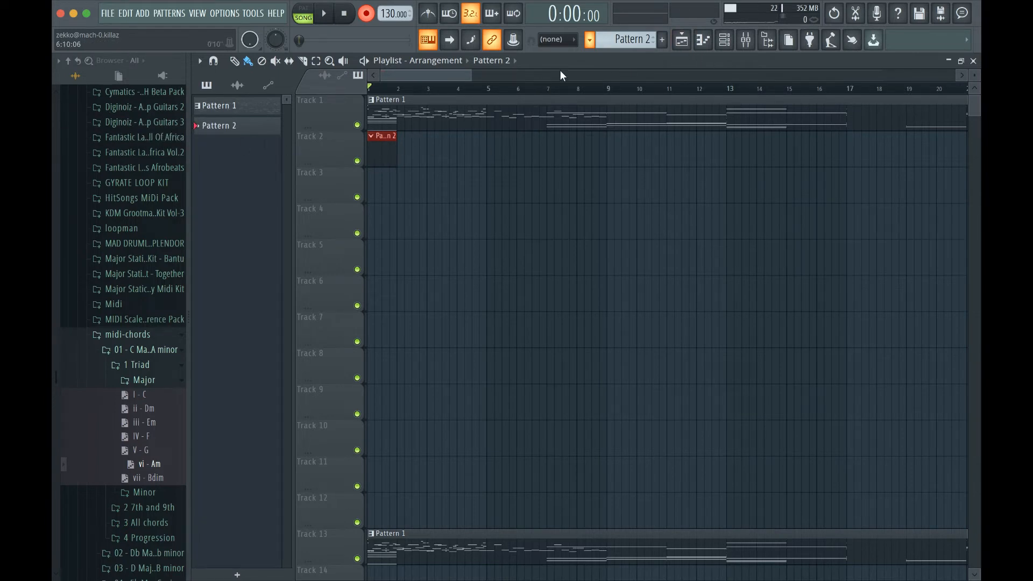
Open the piano roll of the Toxic Biohazard channel
{"action": "left_click", "coordinate": [724, 44]}
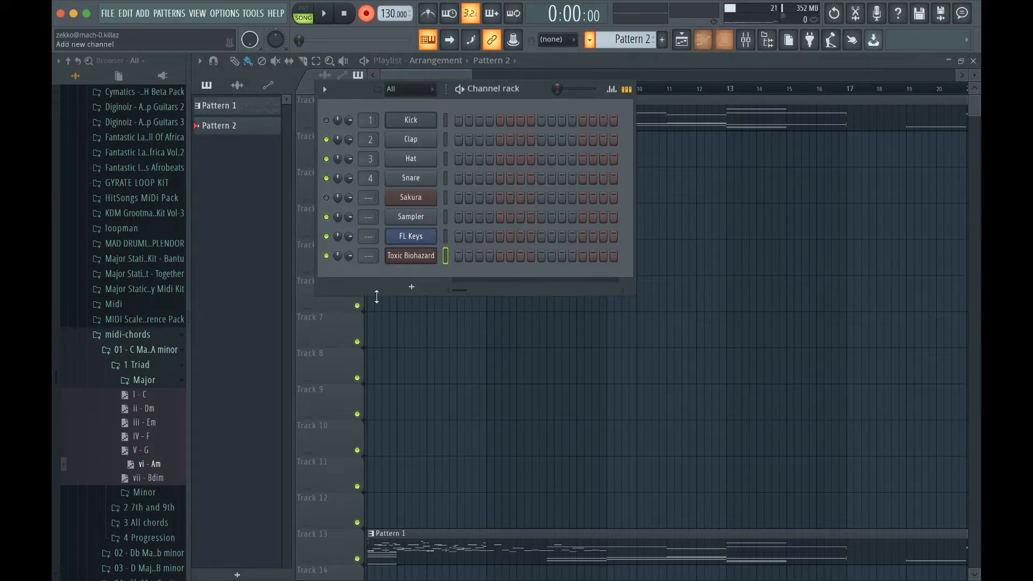
{"action": "right_click", "coordinate": [414, 256]}
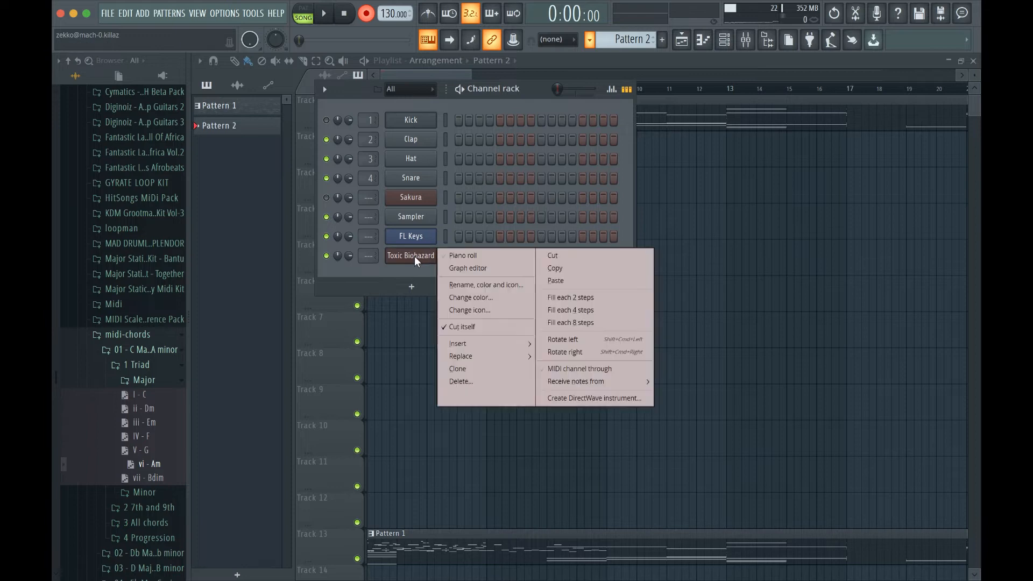
{"action": "left_click", "coordinate": [476, 259]}
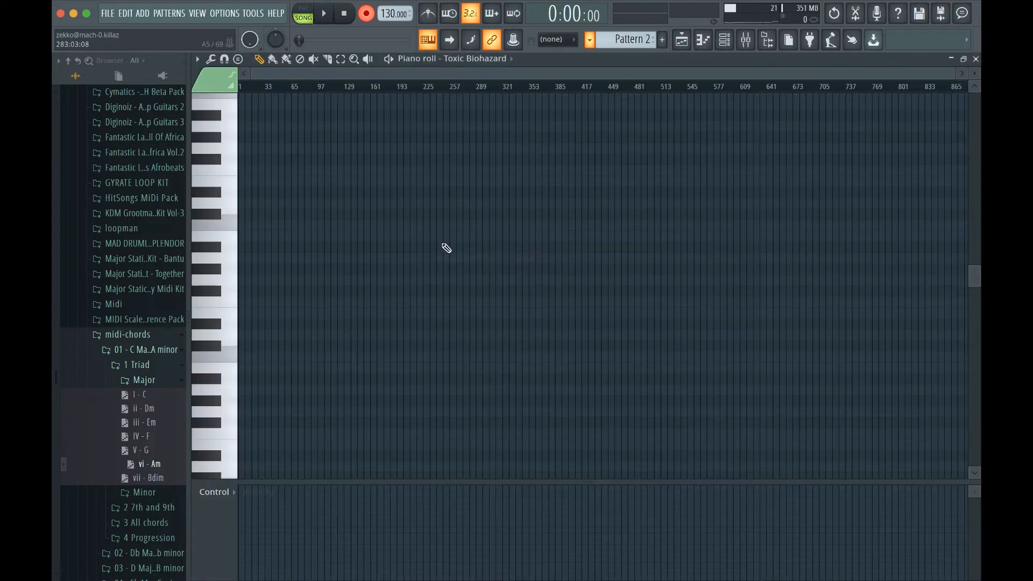
Draw eleven short notes at varied pitches, spread between about bars 12 and 218 of the piano roll
{"action": "left_click", "coordinate": [250, 126]}
{"action": "left_click_drag", "start_coordinate": [249, 139], "coordinate": [280, 145]}
{"action": "left_click", "coordinate": [282, 170]}
{"action": "left_click", "coordinate": [286, 213]}
{"action": "left_click", "coordinate": [314, 178]}
{"action": "left_click", "coordinate": [335, 138]}
{"action": "left_click", "coordinate": [347, 182]}
{"action": "left_click", "coordinate": [368, 235]}
{"action": "left_click", "coordinate": [373, 158]}
{"action": "left_click", "coordinate": [394, 159]}
{"action": "left_click", "coordinate": [422, 203]}
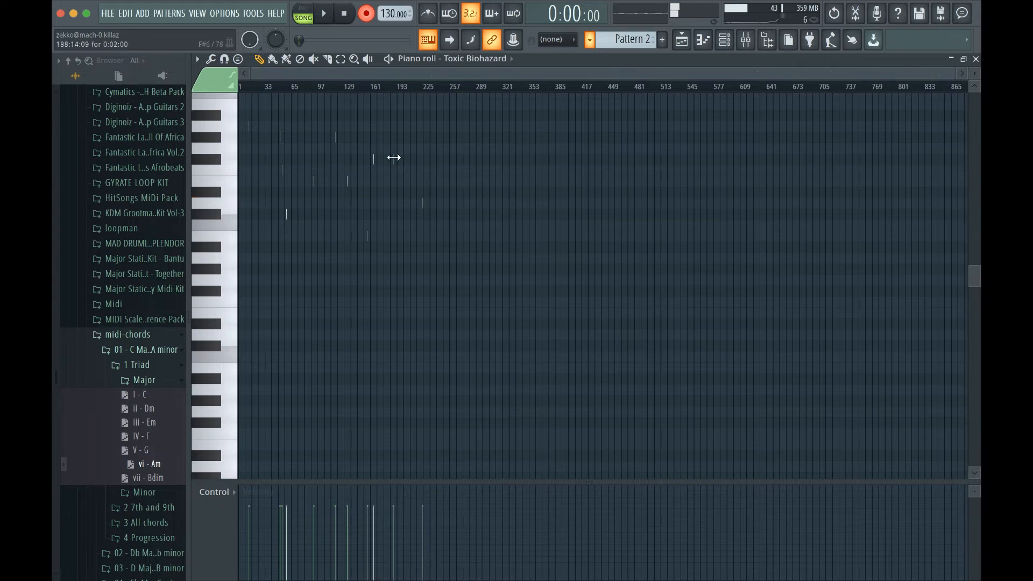
Lengthen several of the short notes and add two more, at about bars 105 and 185
{"action": "left_click_drag", "start_coordinate": [394, 157], "coordinate": [416, 158]}
{"action": "left_click_drag", "start_coordinate": [424, 202], "coordinate": [441, 201]}
{"action": "left_click_drag", "start_coordinate": [368, 231], "coordinate": [382, 235]}
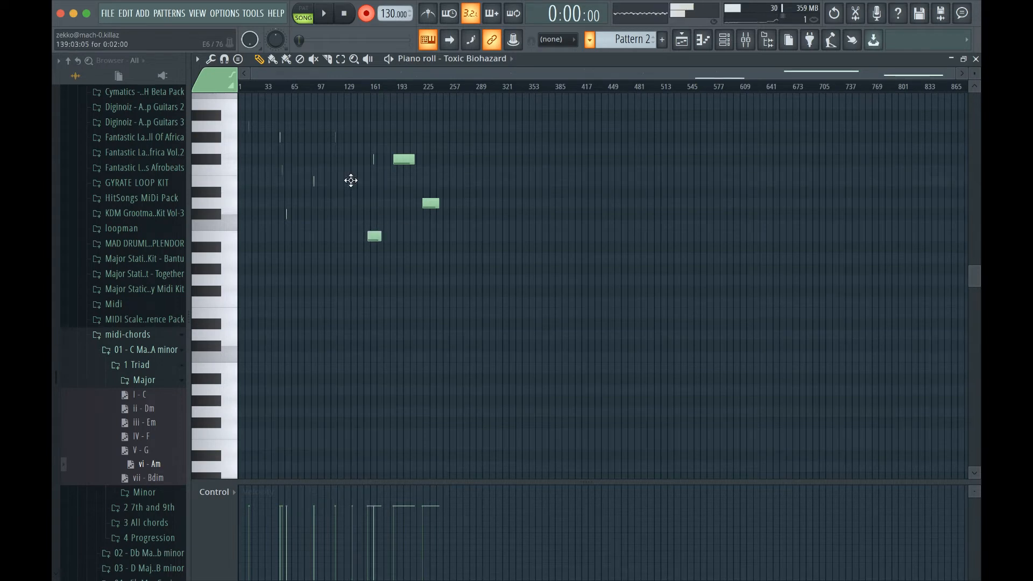
{"action": "left_click", "coordinate": [326, 148]}
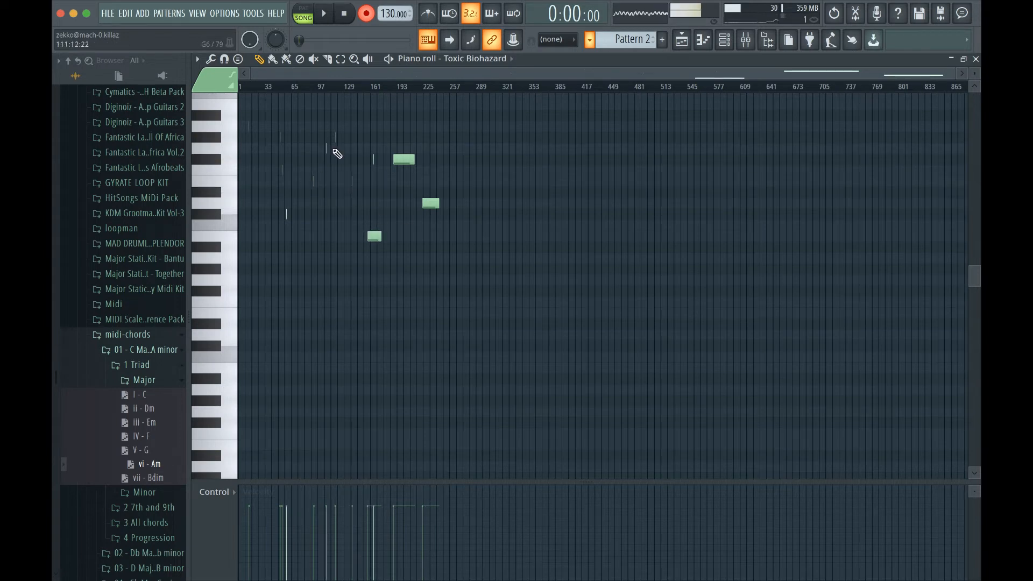
{"action": "left_click", "coordinate": [392, 126]}
{"action": "left_click", "coordinate": [336, 137]}
{"action": "left_click", "coordinate": [282, 136]}
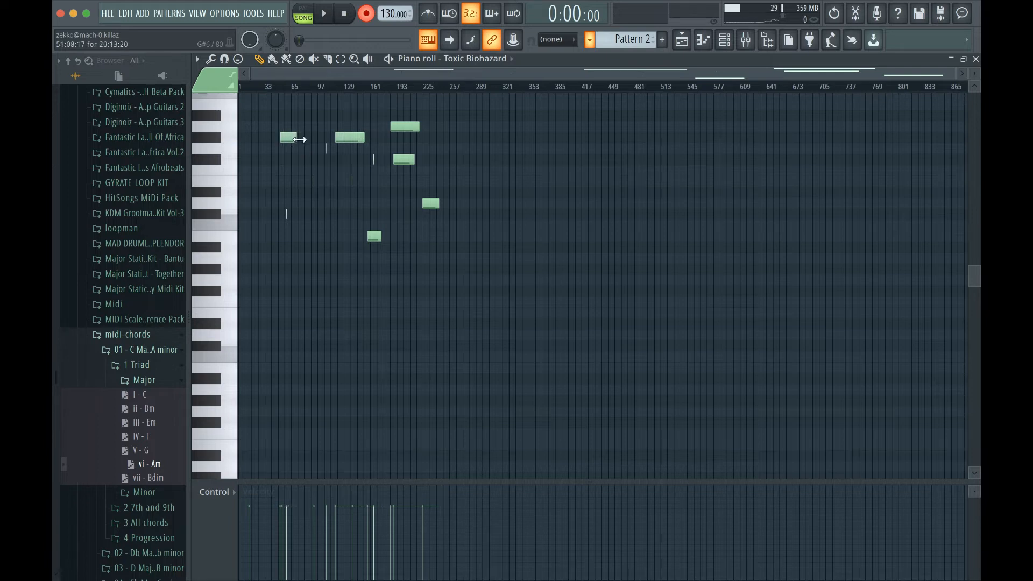
Close the piano roll, view the Toxic Biohazard plugin, and set the playlist's playback position to bar 17
{"action": "left_click", "coordinate": [975, 58]}
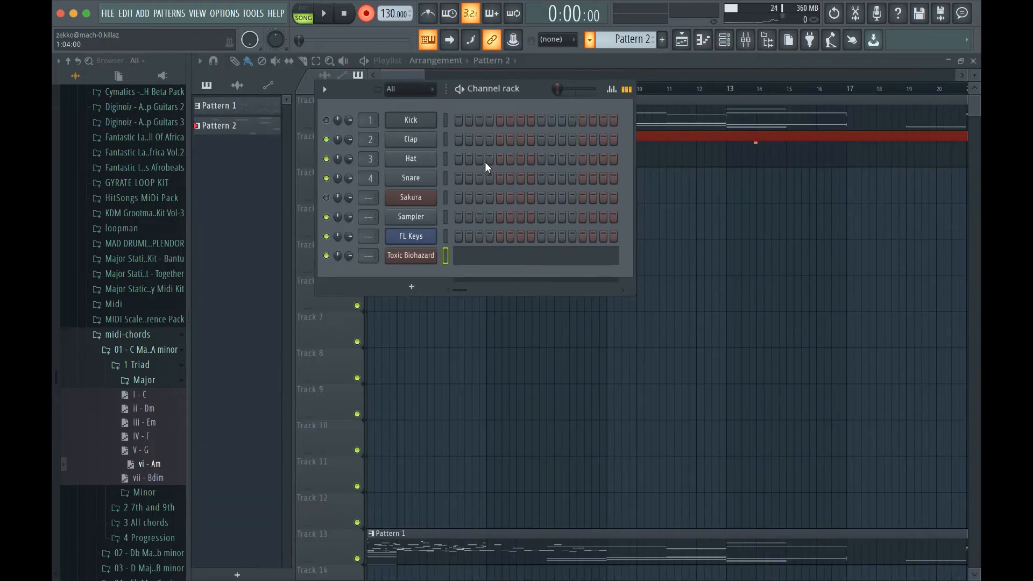
{"action": "left_click", "coordinate": [399, 257]}
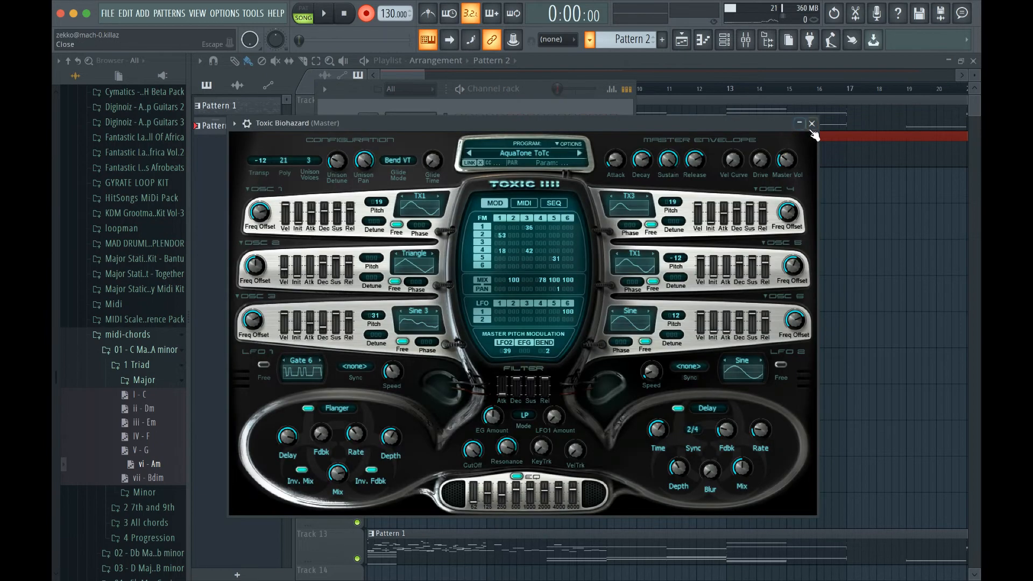
{"action": "left_click", "coordinate": [852, 88]}
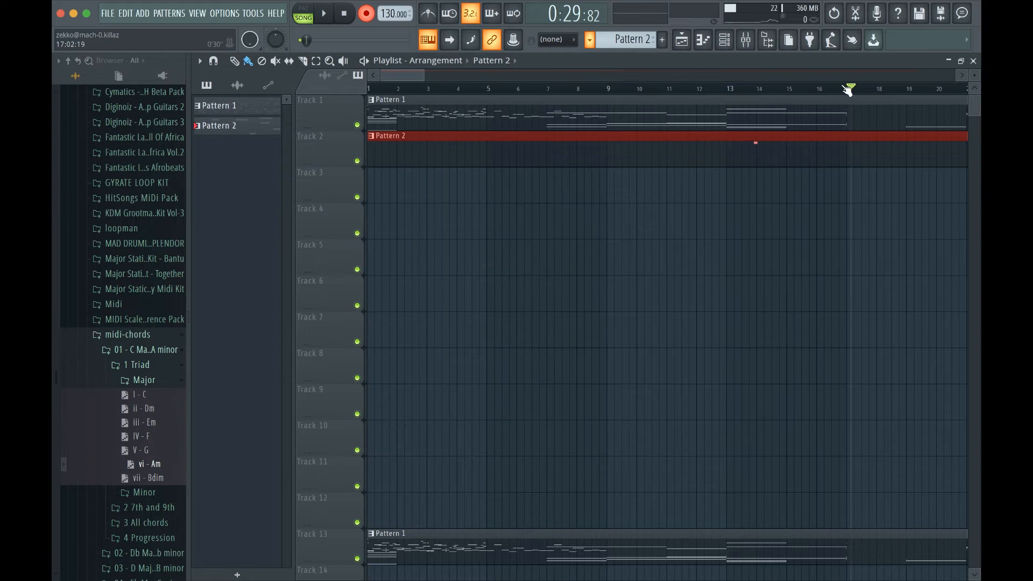
Reopen Pattern 2's piano roll, lengthen its first note, and add further notes including a long one from about bar 283 to 393
{"action": "double_click", "coordinate": [727, 163]}
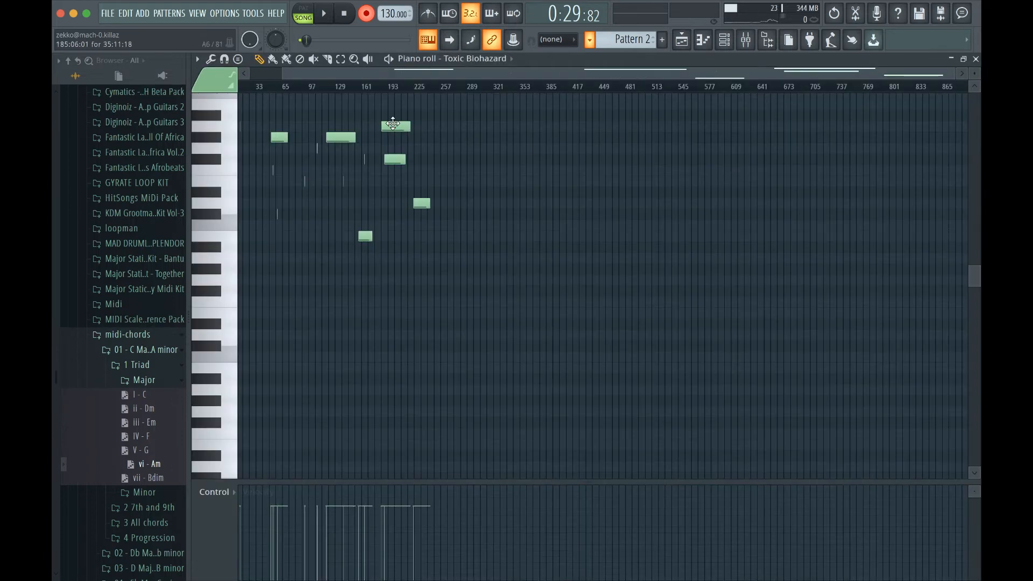
{"action": "scroll", "coordinate": [388, 129], "scroll_direction": "up", "scroll_amount": 1}
{"action": "left_click_drag", "start_coordinate": [317, 73], "coordinate": [272, 74]}
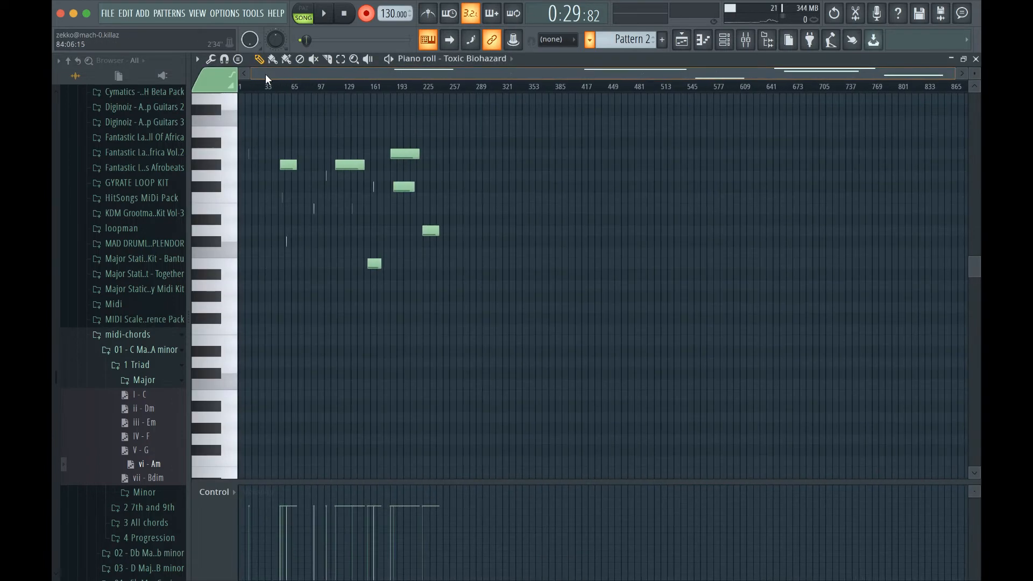
{"action": "left_click", "coordinate": [250, 154]}
{"action": "left_click", "coordinate": [475, 186]}
{"action": "left_click", "coordinate": [378, 186]}
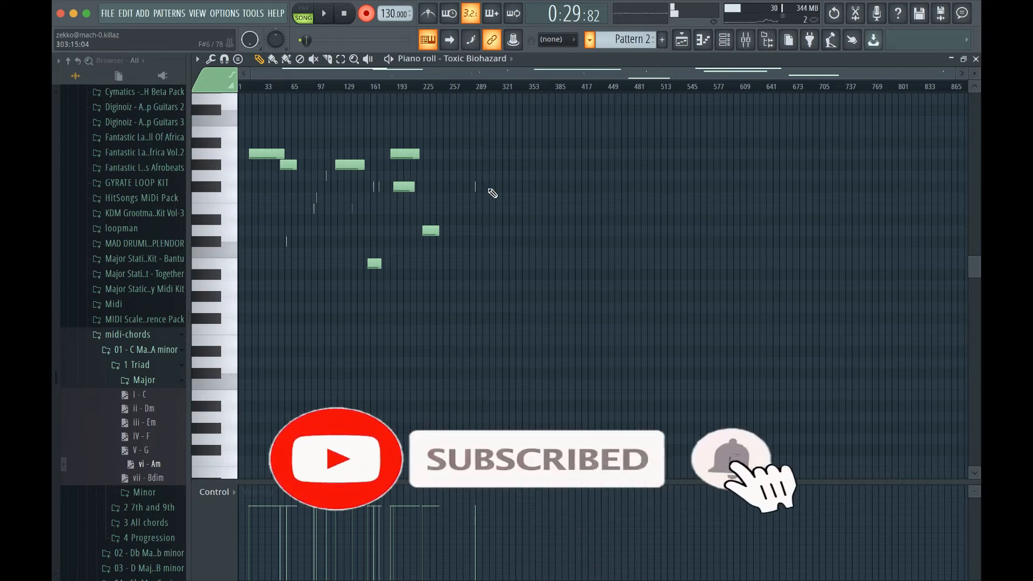
{"action": "left_click_drag", "start_coordinate": [476, 186], "coordinate": [566, 186]}
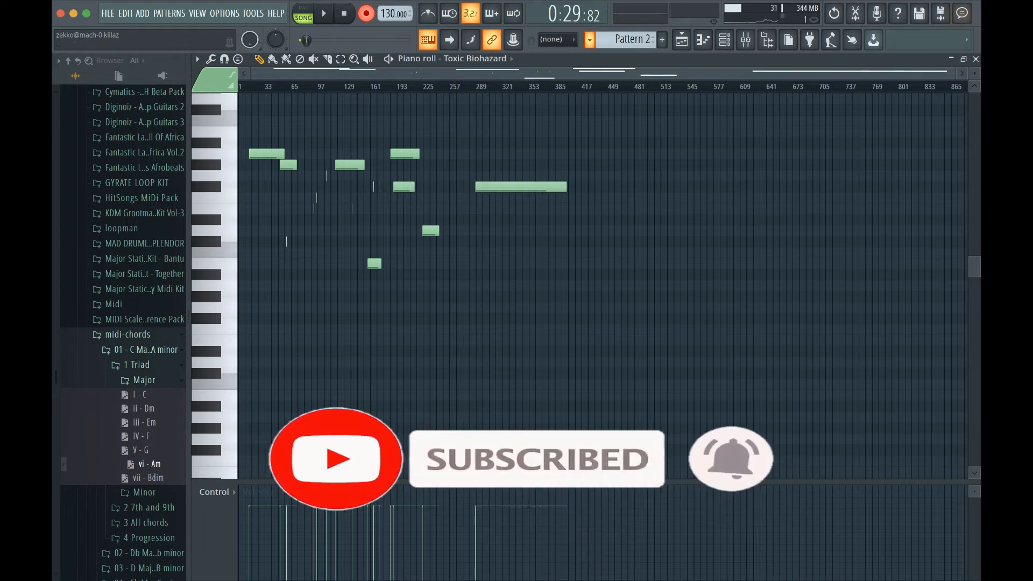
Leave the piano roll, bring the playlist to the front, and zoom its timeline out to about 93 bars
{"action": "left_click", "coordinate": [963, 59]}
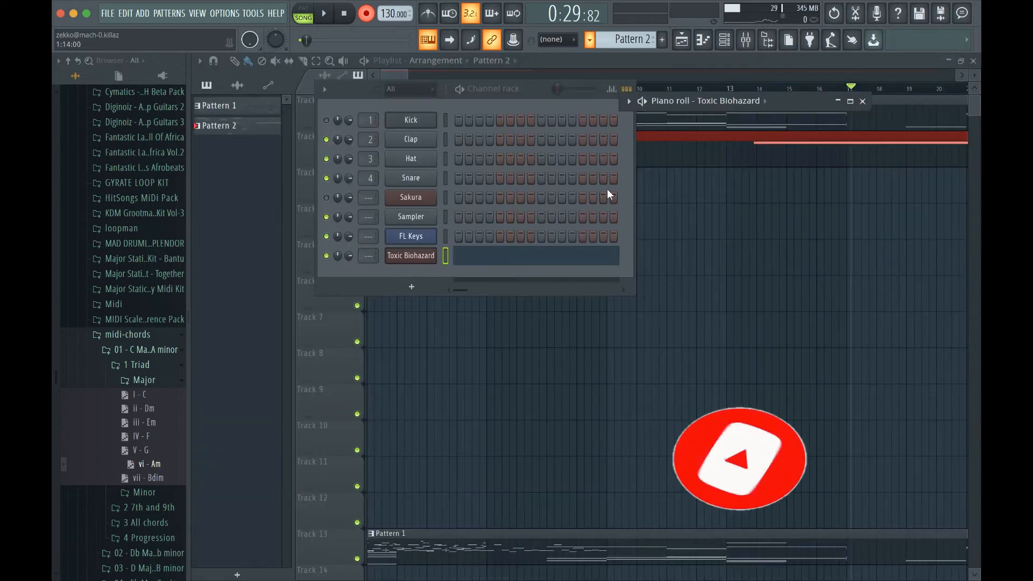
{"action": "left_click", "coordinate": [781, 66]}
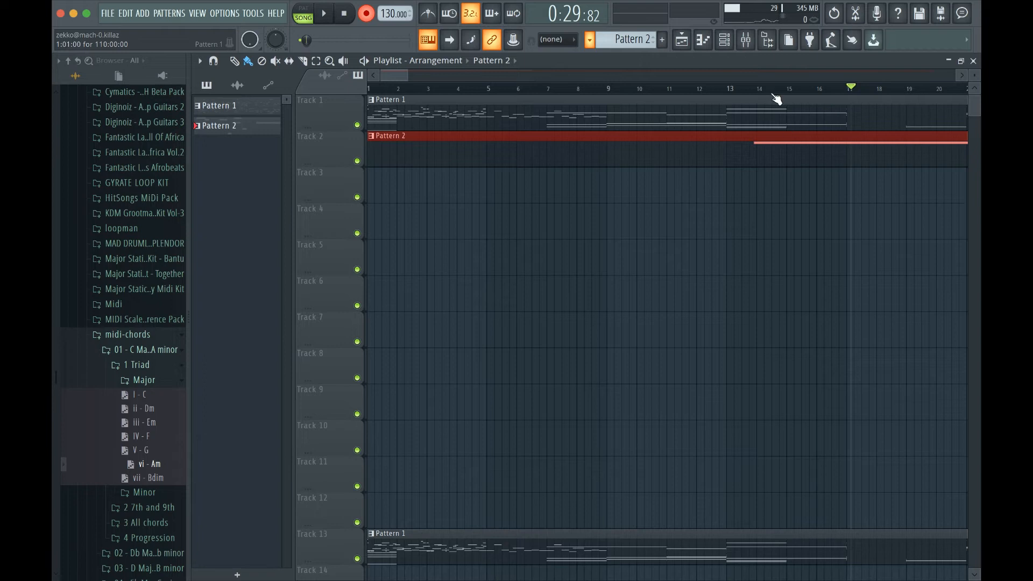
{"action": "left_click_drag", "start_coordinate": [405, 75], "coordinate": [510, 75]}
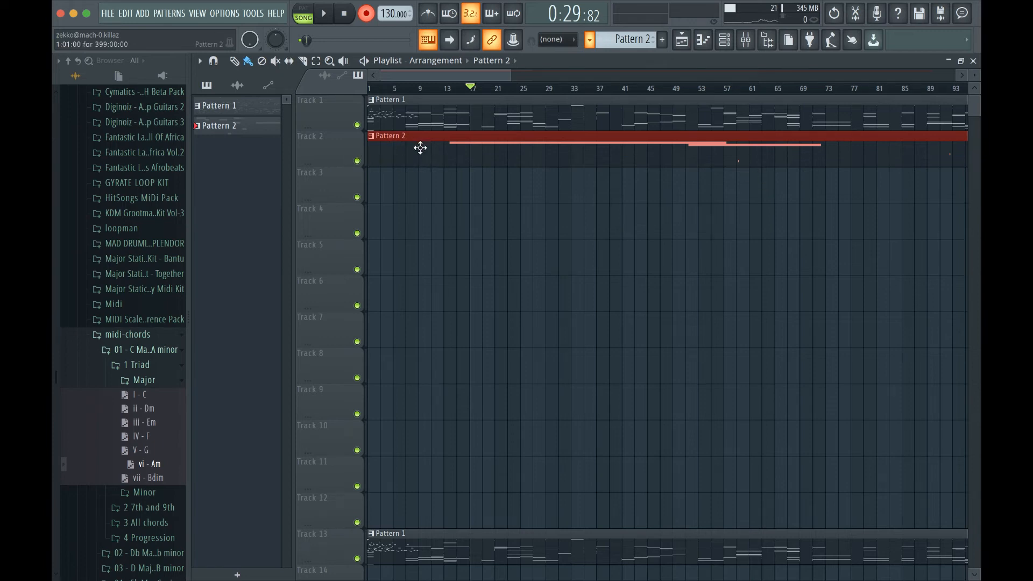
Turn on steps 1, 3, 5 and 7 of the Kick channel in Pattern 2
{"action": "left_click", "coordinate": [681, 38]}
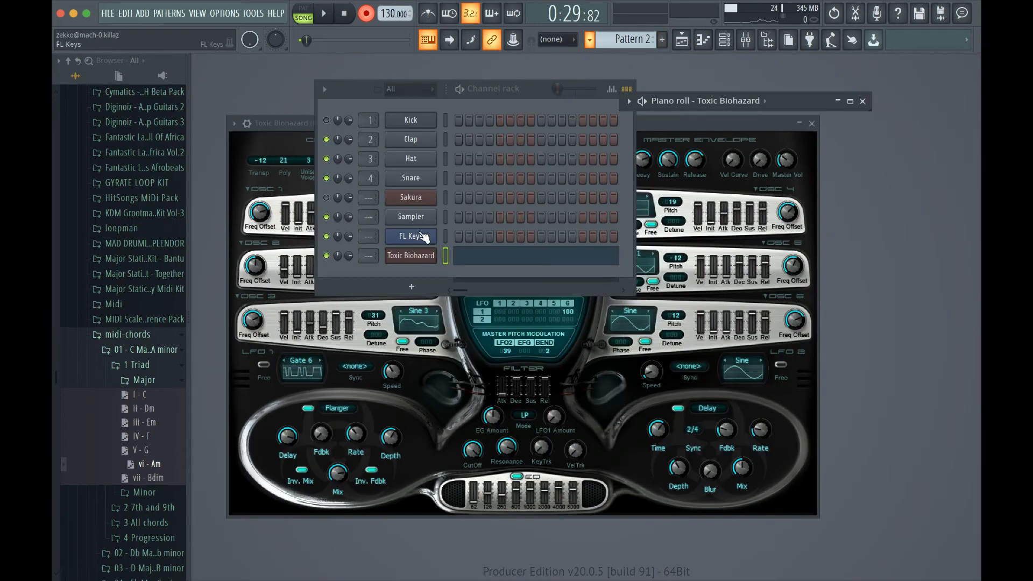
{"action": "left_click", "coordinate": [457, 124]}
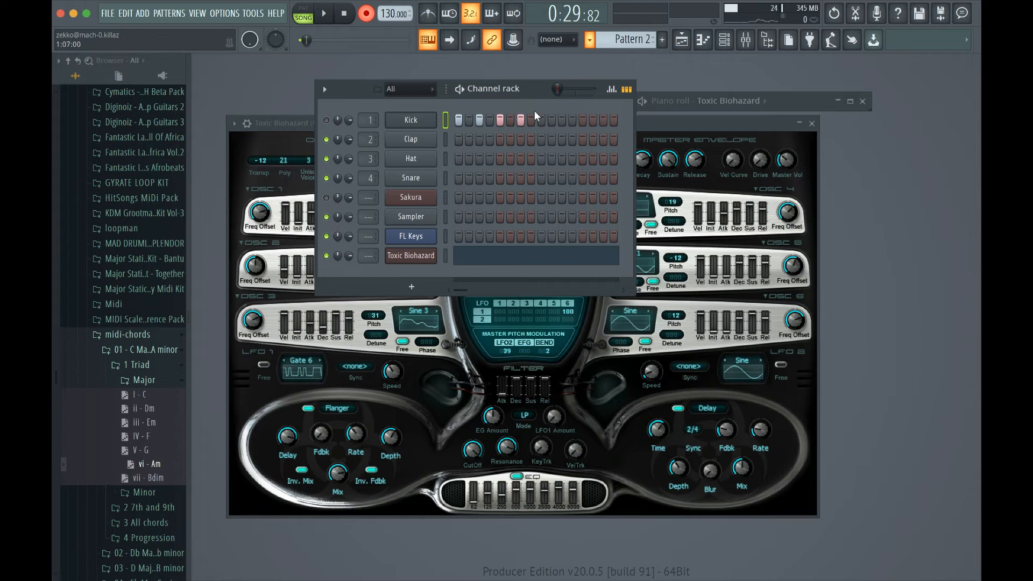
Try a second Pattern 2 clip at the start of playlist Track 3, and delete it again
{"action": "left_click", "coordinate": [681, 39]}
{"action": "left_click", "coordinate": [383, 194]}
{"action": "left_click_drag", "start_coordinate": [420, 189], "coordinate": [395, 194]}
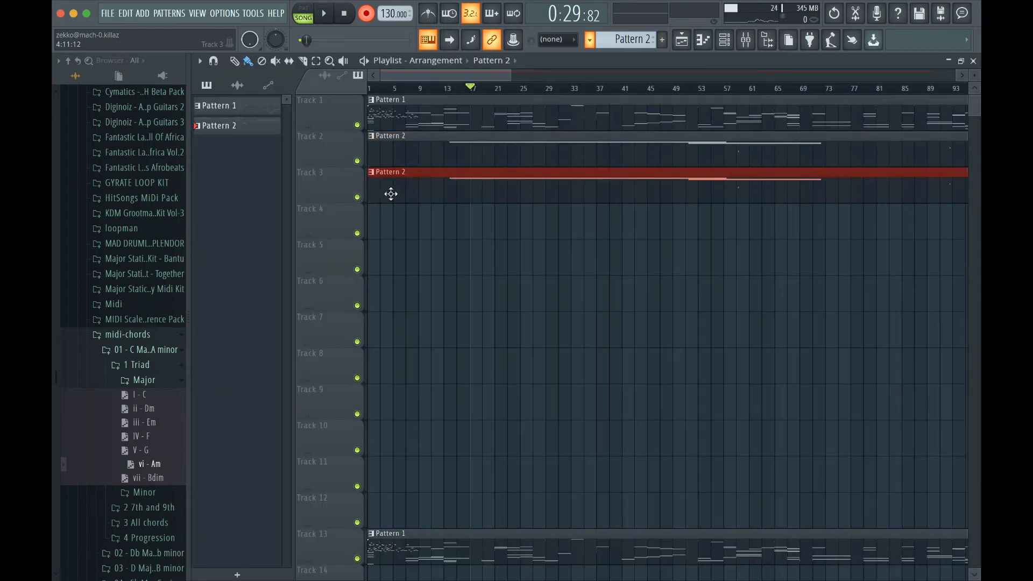
{"action": "right_click", "coordinate": [392, 197]}
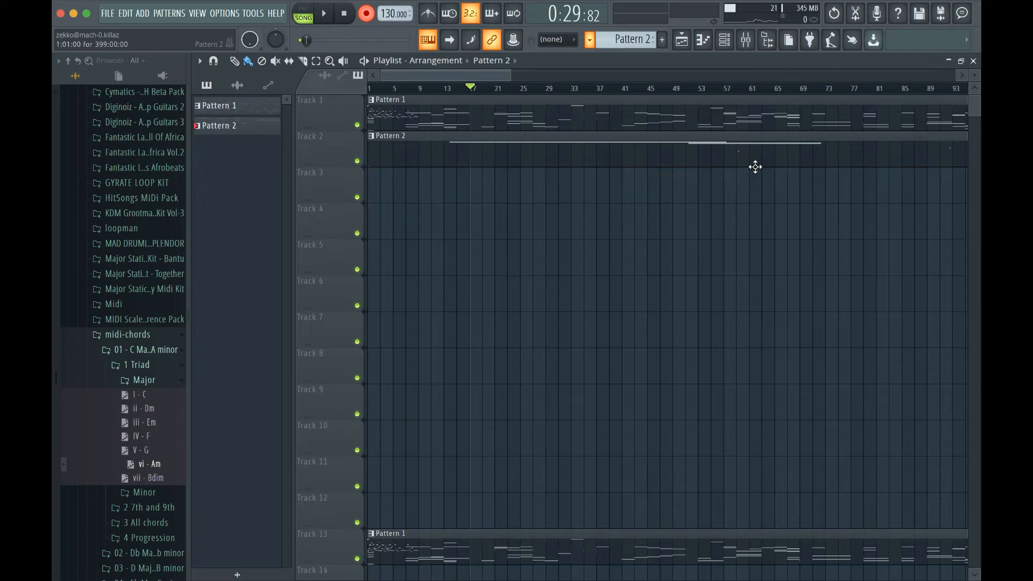
Open the Kick piano roll from the Pattern 2 clip, enlarge it, and examine its notes from bar 1 onward
{"action": "double_click", "coordinate": [733, 156]}
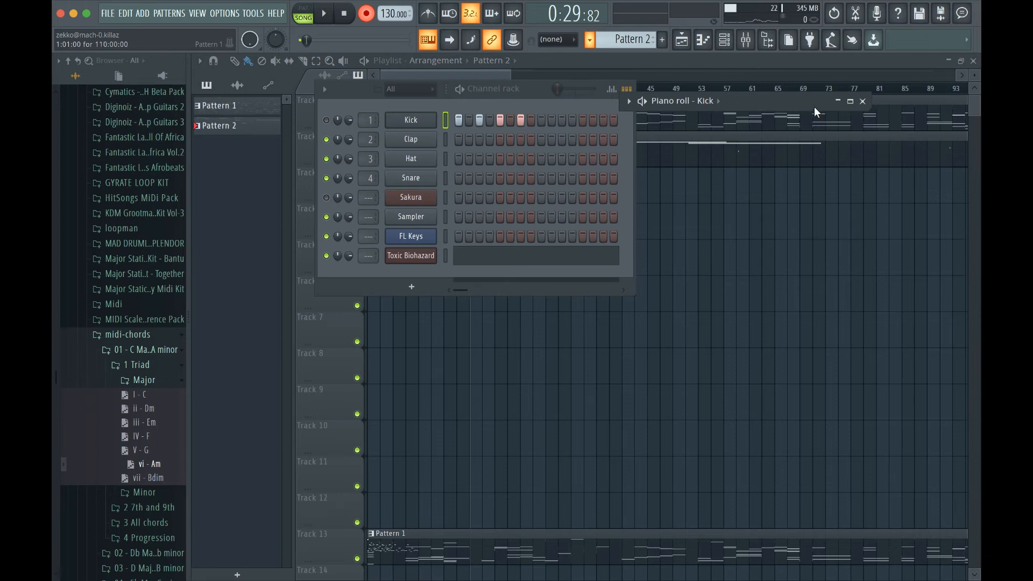
{"action": "left_click", "coordinate": [850, 101]}
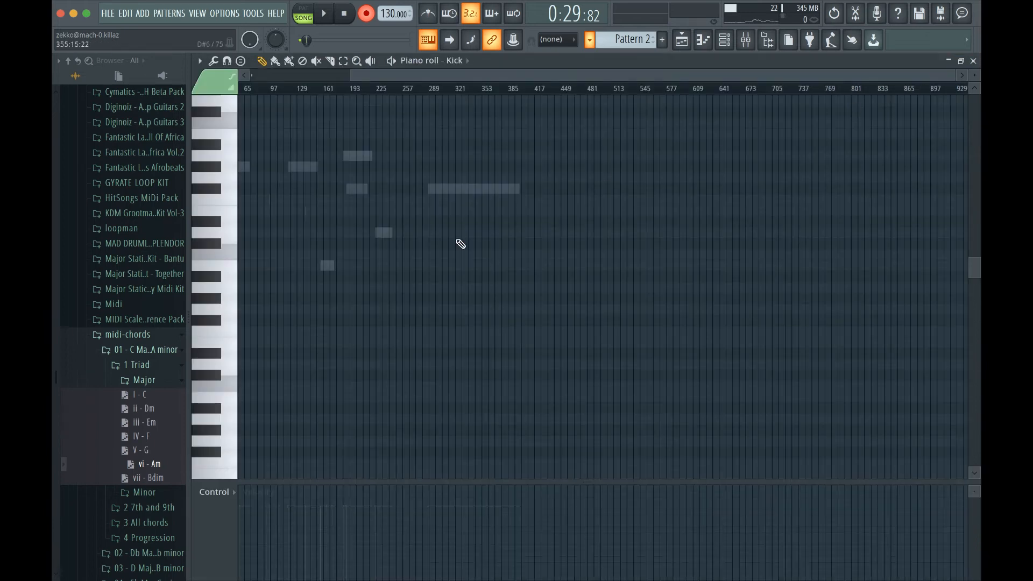
{"action": "scroll", "coordinate": [401, 276], "scroll_direction": "up", "scroll_amount": 2}
{"action": "scroll", "coordinate": [400, 277], "scroll_direction": "down", "scroll_amount": 1}
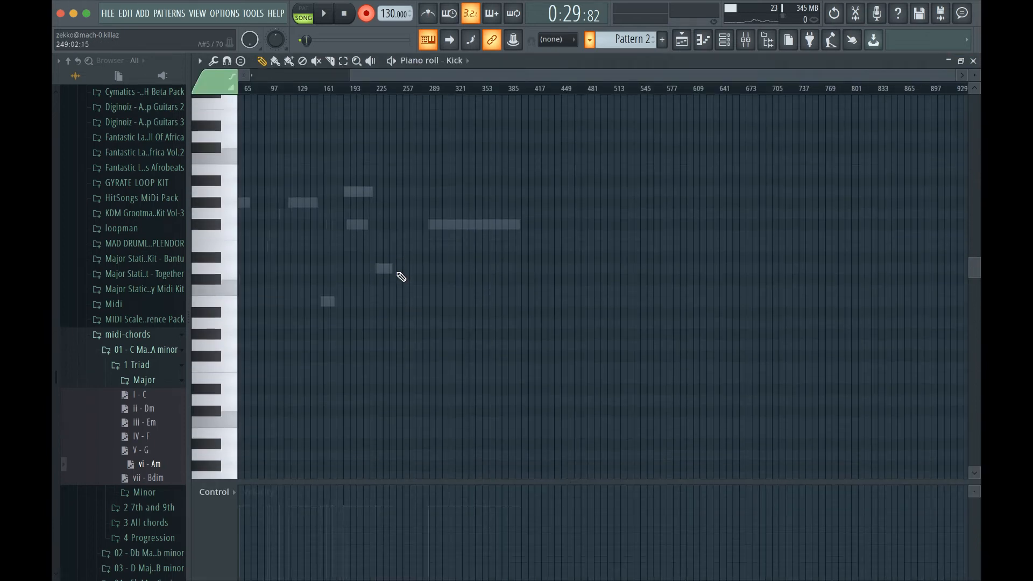
{"action": "left_click_drag", "start_coordinate": [441, 77], "coordinate": [260, 79]}
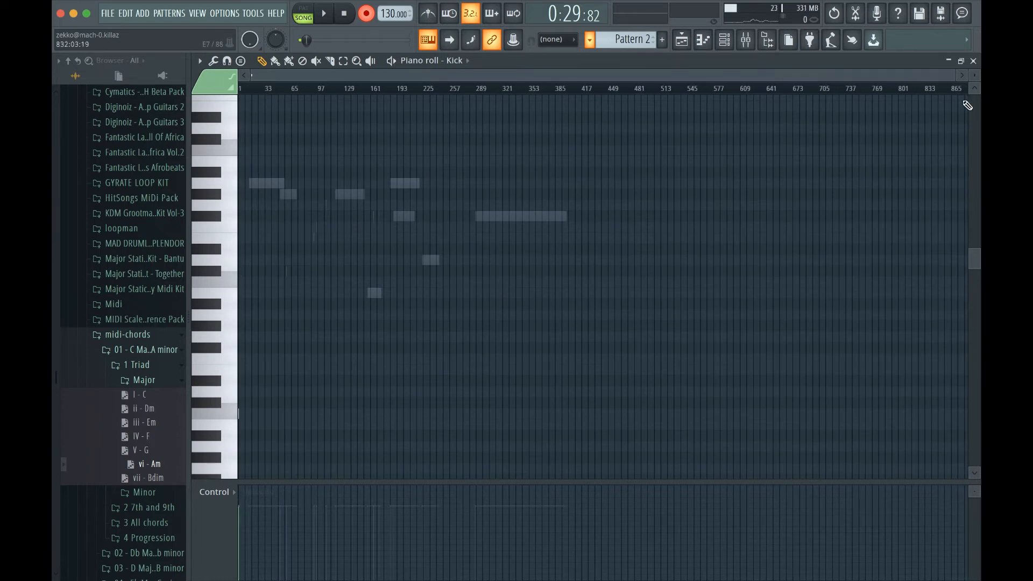
Leave the piano roll and clear all active Kick steps from Pattern 2 in the channel rack
{"action": "left_click", "coordinate": [948, 62]}
{"action": "left_click", "coordinate": [682, 40]}
{"action": "left_click", "coordinate": [682, 39]}
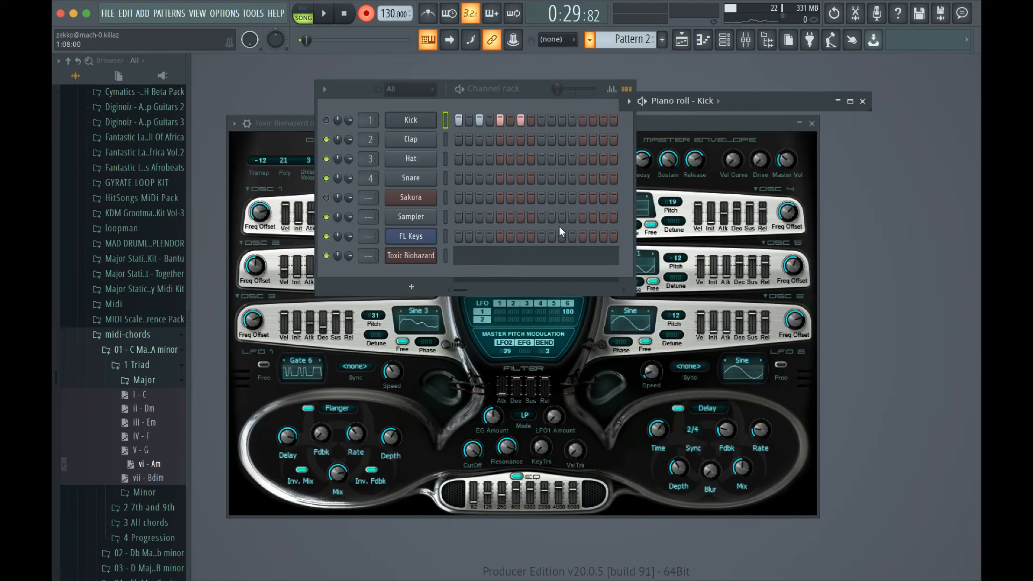
{"action": "left_click", "coordinate": [523, 120]}
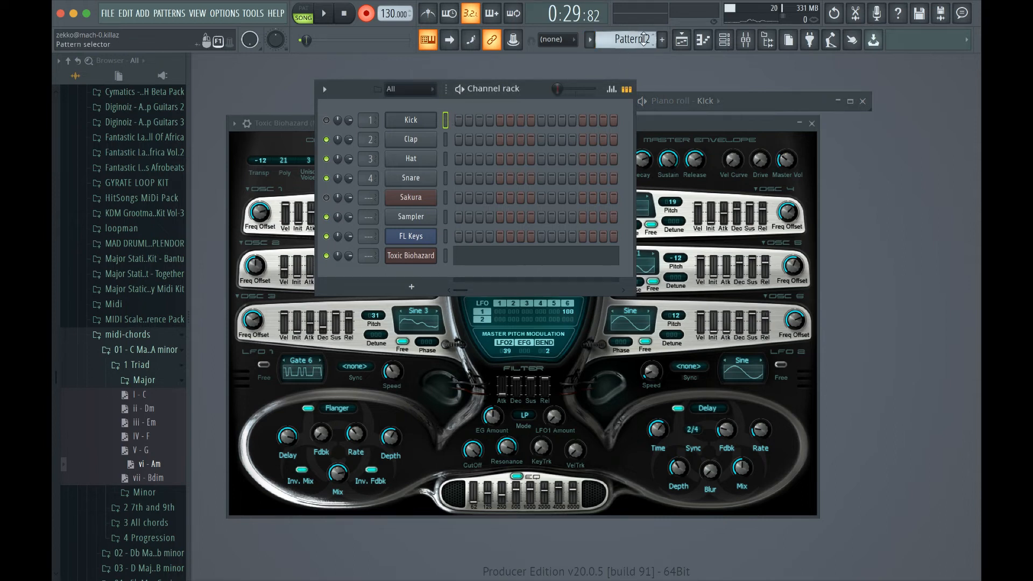
Switch to Pattern 3 and place its clip at the start of playlist Track 3
{"action": "left_click_drag", "start_coordinate": [642, 39], "coordinate": [642, 34]}
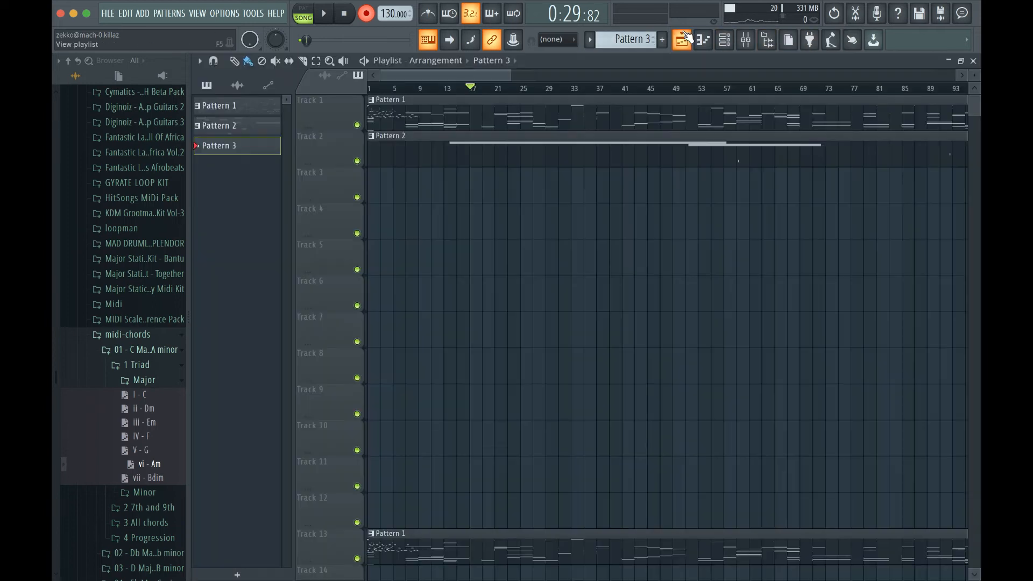
{"action": "left_click", "coordinate": [681, 39]}
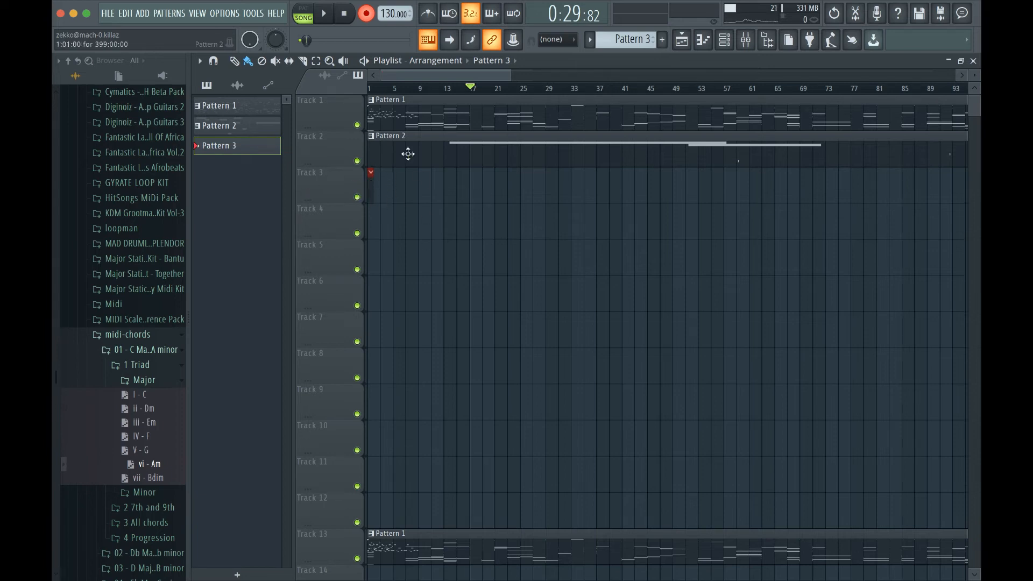
Arm recording for everything and record live-played notes into Pattern 3 from bar 17 to about bar 21
{"action": "left_click", "coordinate": [367, 15]}
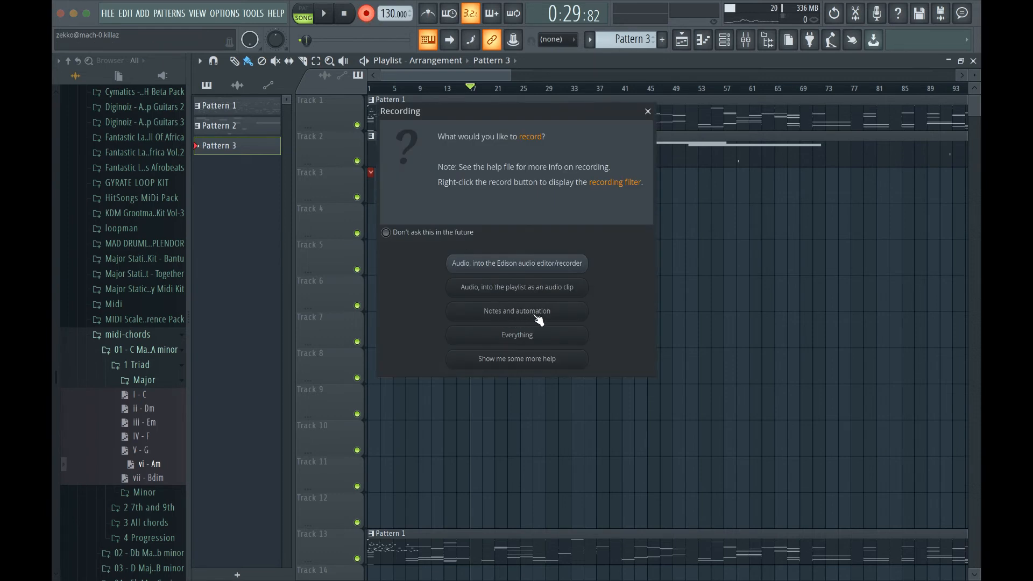
{"action": "left_click", "coordinate": [497, 338]}
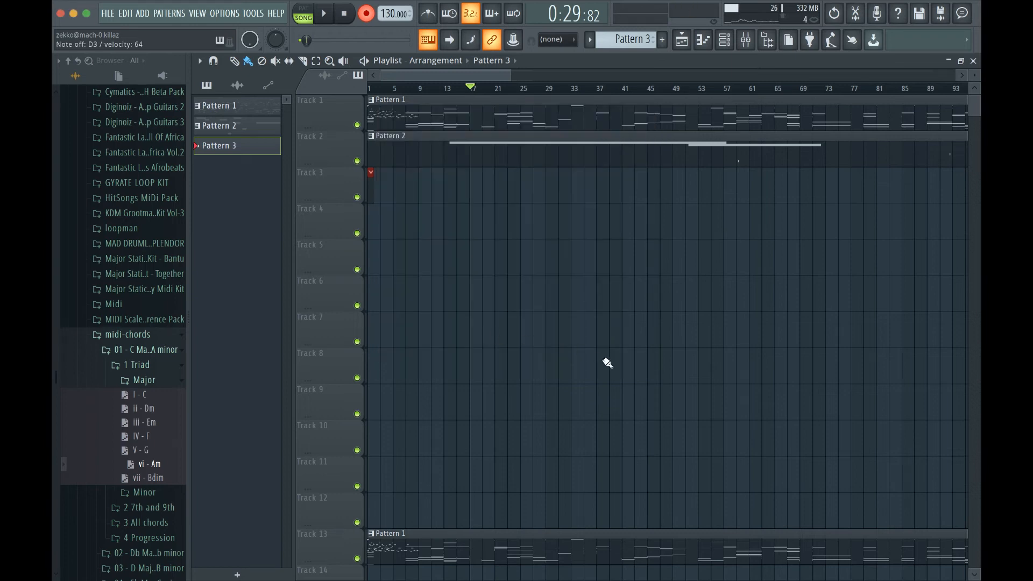
{"action": "key", "text": "space"}
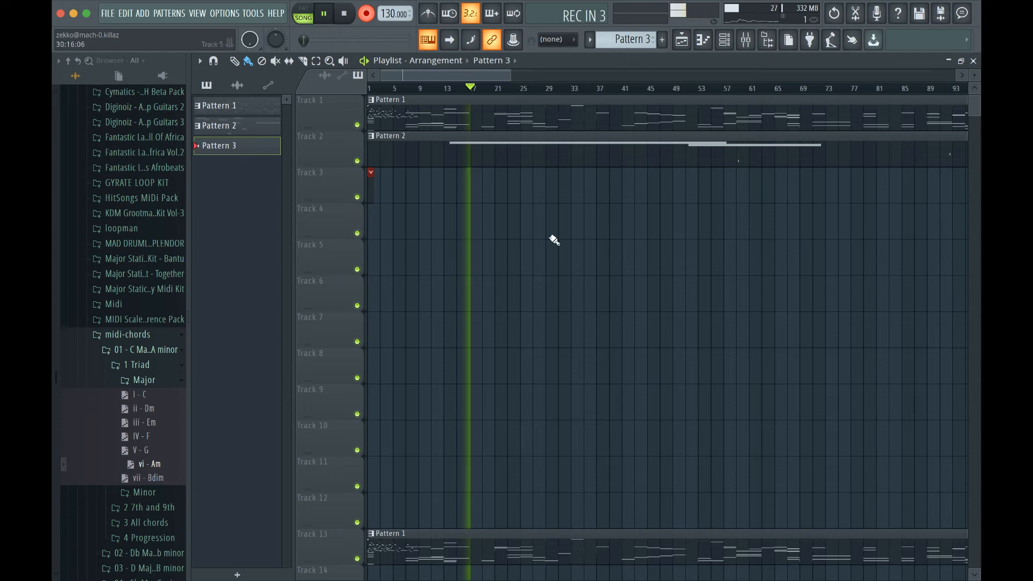
{"action": "left_click", "coordinate": [346, 9]}
{"action": "key", "text": "space"}
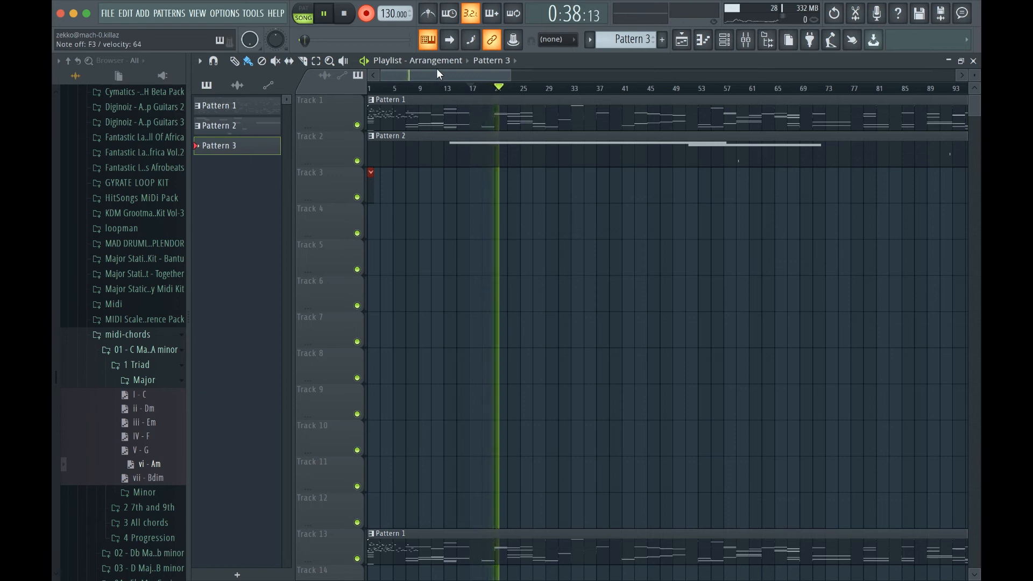
{"action": "key", "text": "space"}
Open Pattern 3 from its playlist clip, view the Toxic Biohazard plugin, and return to the playlist
{"action": "double_click", "coordinate": [483, 199]}
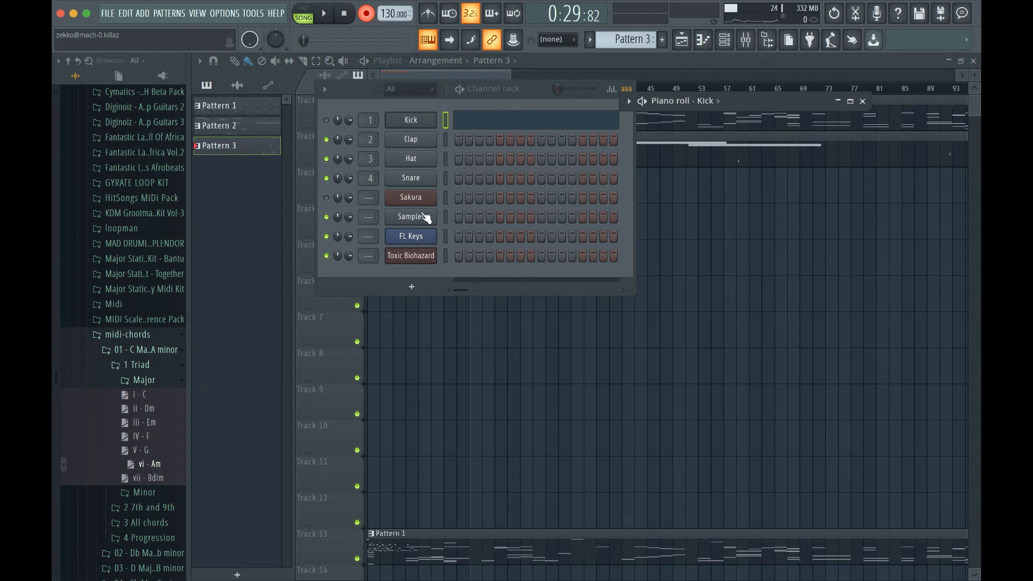
{"action": "left_click", "coordinate": [411, 257]}
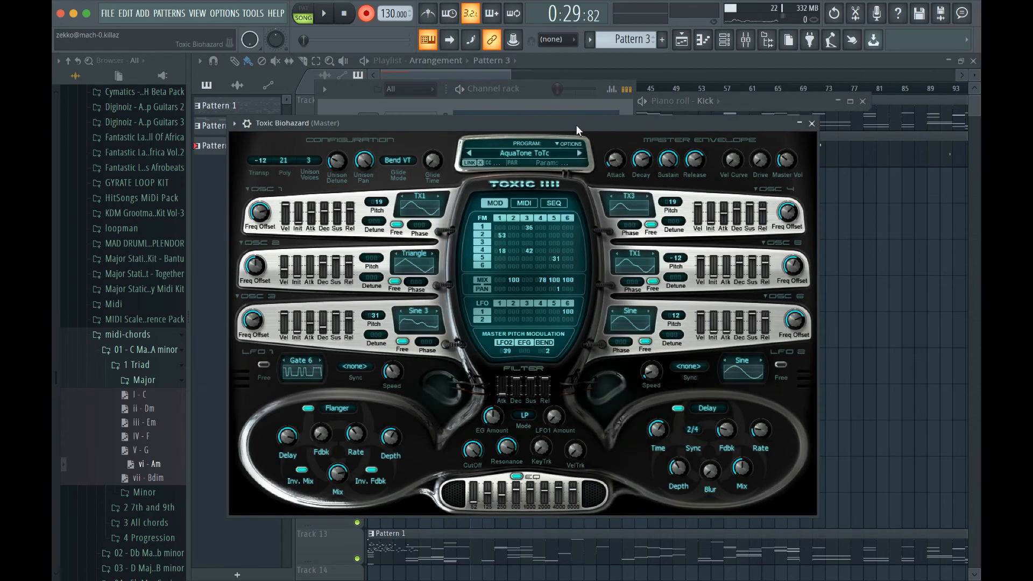
{"action": "left_click", "coordinate": [812, 123]}
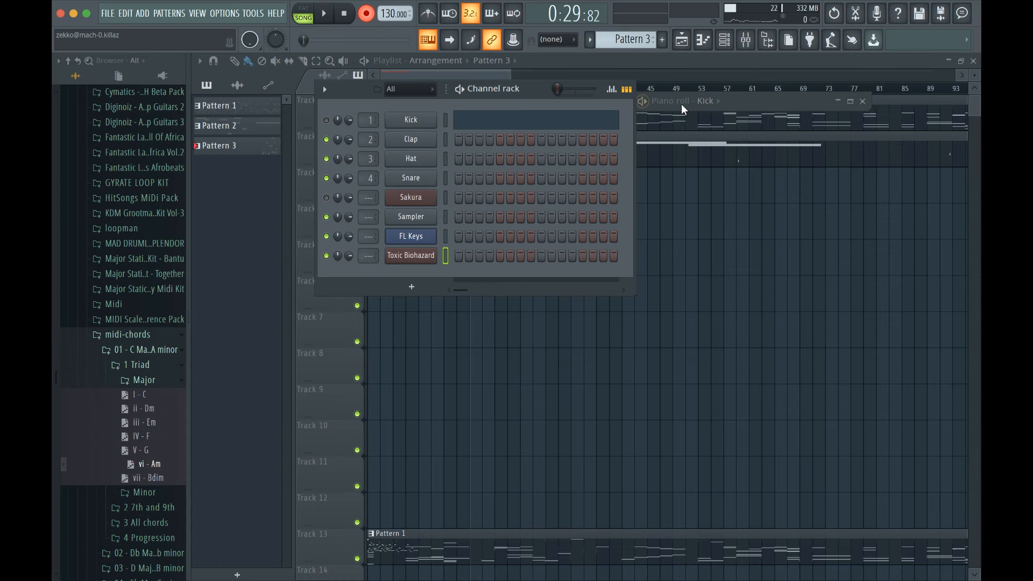
{"action": "left_click", "coordinate": [692, 61]}
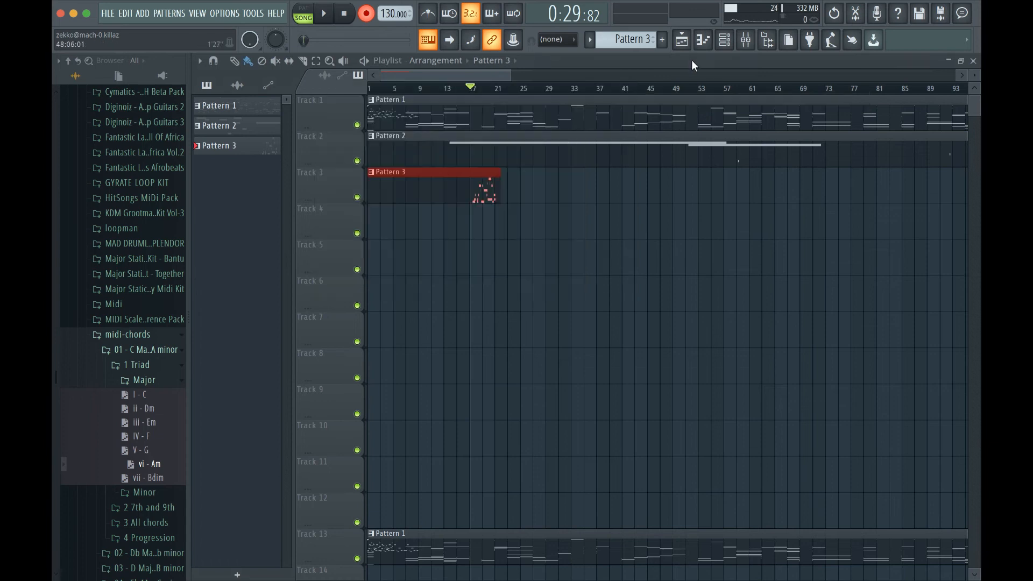
Reopen Pattern 3 from its clip and view the Kick channel's sample settings and piano roll
{"action": "double_click", "coordinate": [421, 180]}
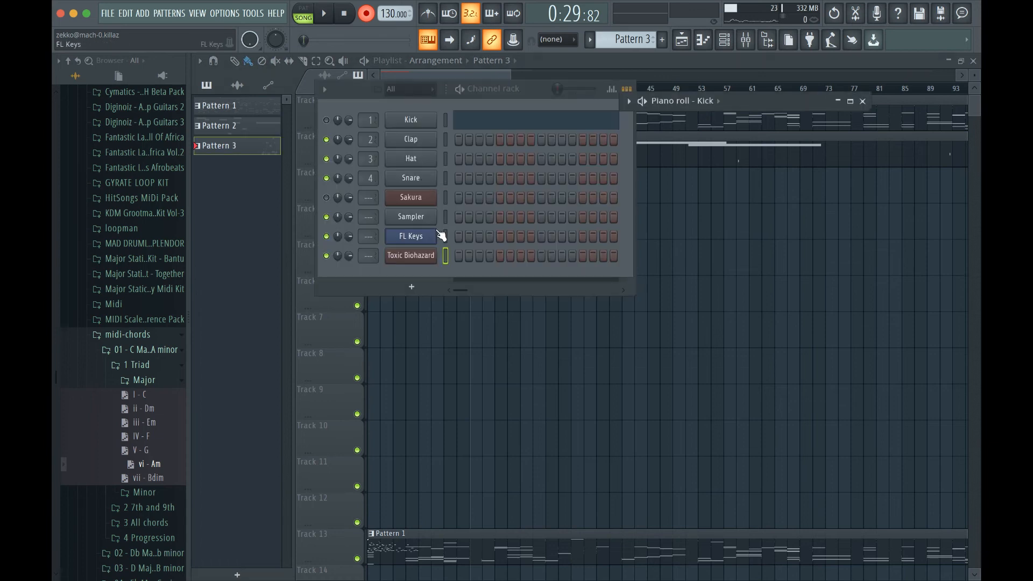
{"action": "left_click", "coordinate": [425, 124]}
{"action": "left_click", "coordinate": [425, 124]}
{"action": "left_click", "coordinate": [425, 124]}
{"action": "left_click", "coordinate": [459, 120]}
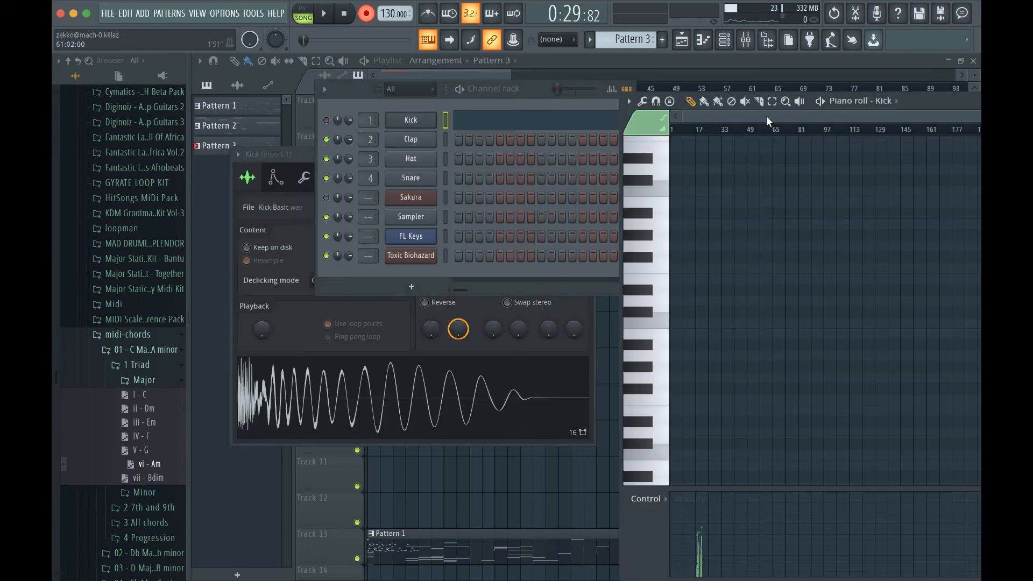
Reposition the Kick piano roll window below the channel rack so the channels are uncovered
{"action": "double_click", "coordinate": [971, 103]}
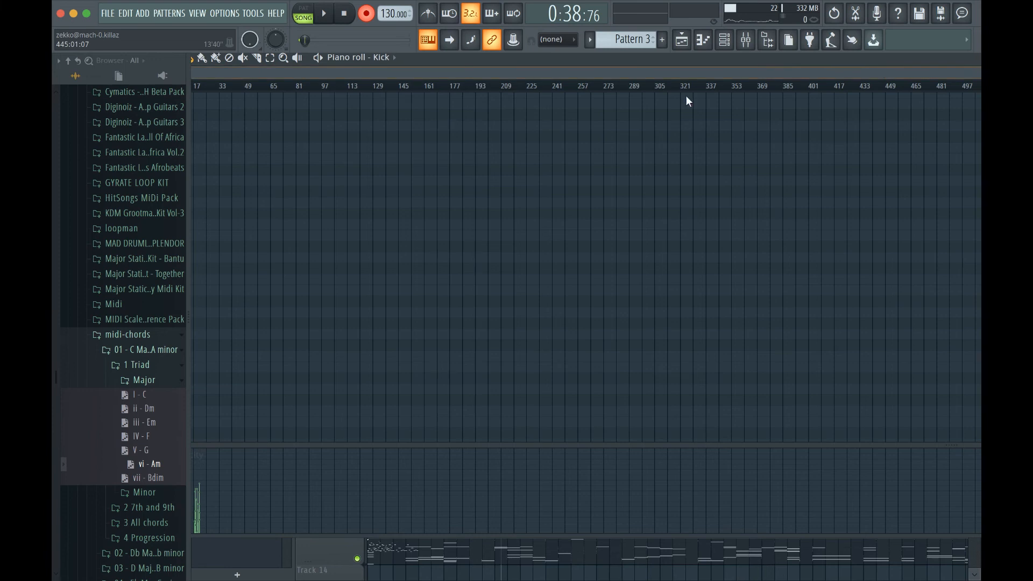
{"action": "double_click", "coordinate": [515, 59]}
{"action": "left_click_drag", "start_coordinate": [509, 125], "coordinate": [532, 300]}
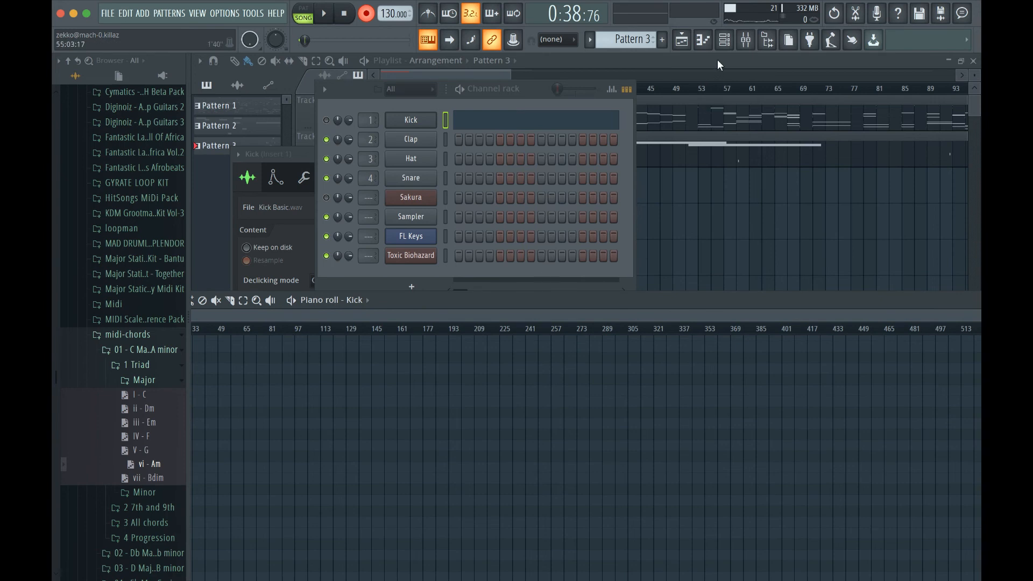
Filter the channel rack to Unsorted, restore the All filter, and return to the playlist
{"action": "left_click", "coordinate": [426, 89]}
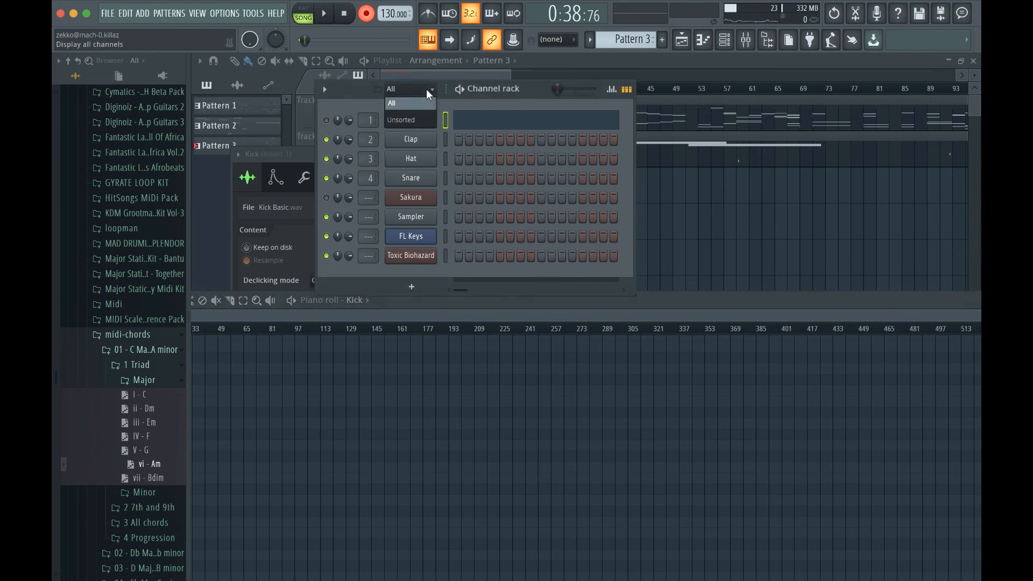
{"action": "left_click", "coordinate": [426, 119]}
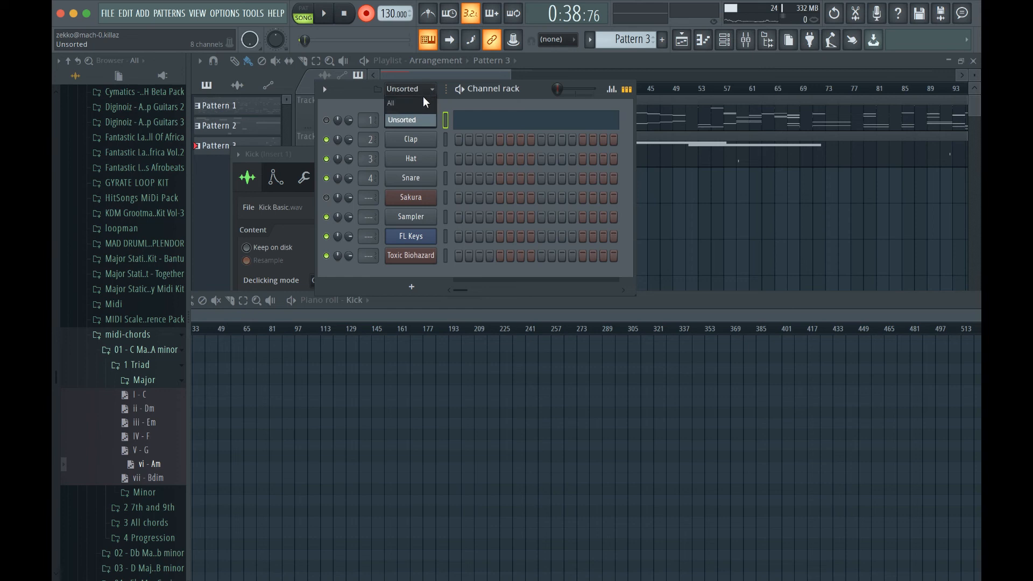
{"action": "left_click", "coordinate": [421, 101]}
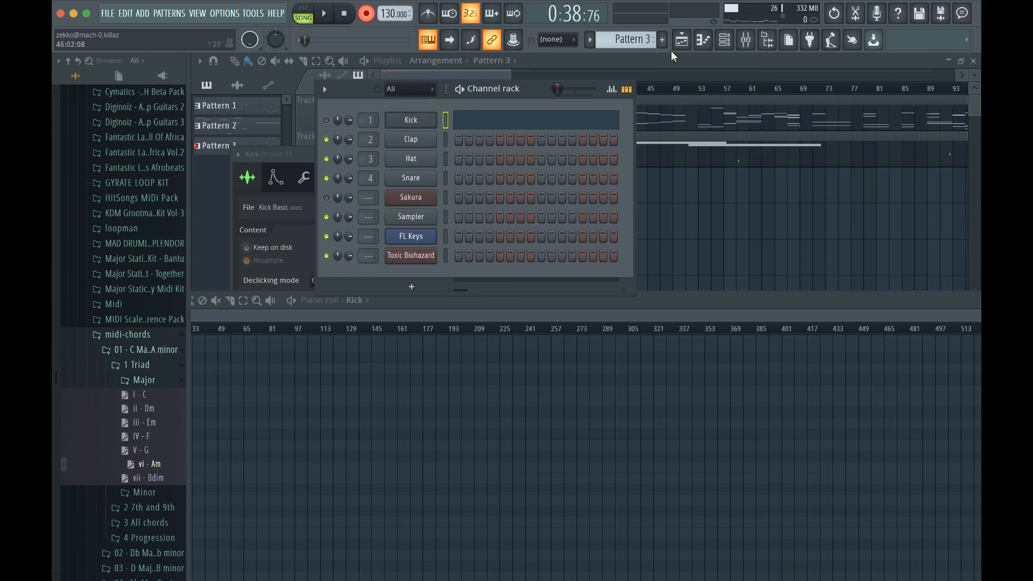
{"action": "left_click", "coordinate": [668, 66]}
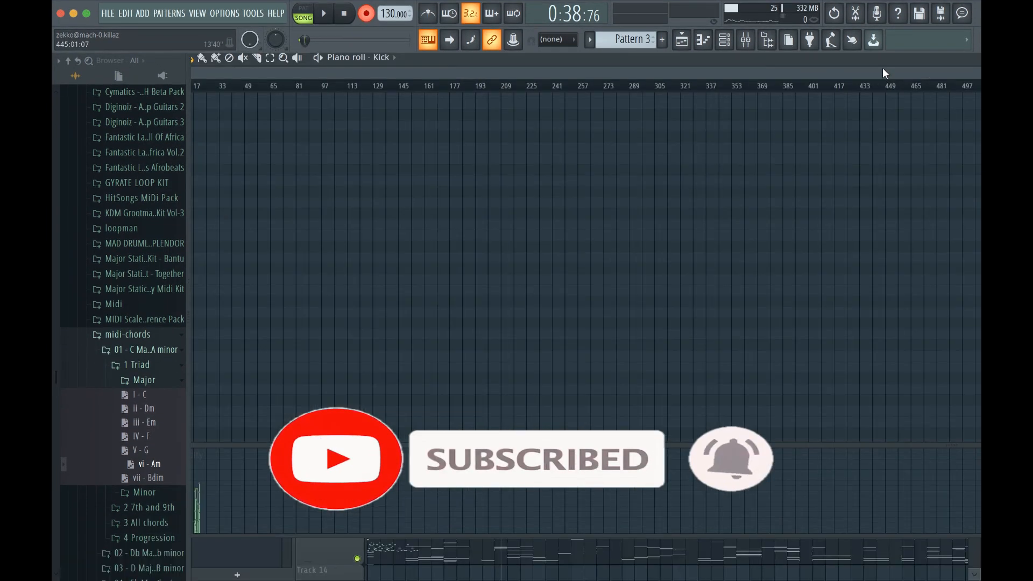
Lower the Kick piano roll window, switch the channel filter to Unsorted and back to All, and show the playlist again
{"action": "left_click_drag", "start_coordinate": [515, 59], "coordinate": [531, 296]}
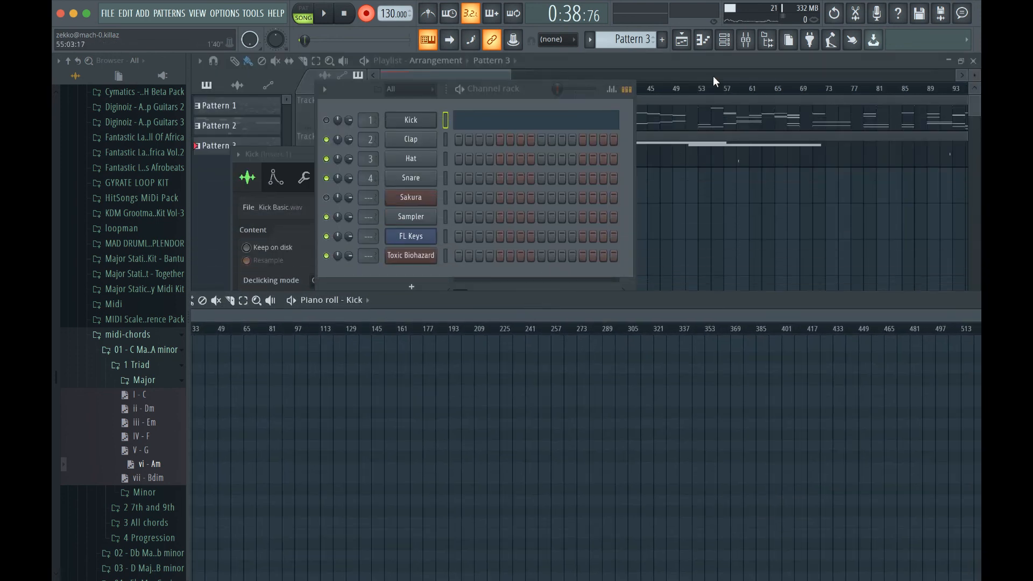
{"action": "left_click", "coordinate": [427, 90]}
{"action": "left_click", "coordinate": [426, 119]}
{"action": "left_click", "coordinate": [426, 86]}
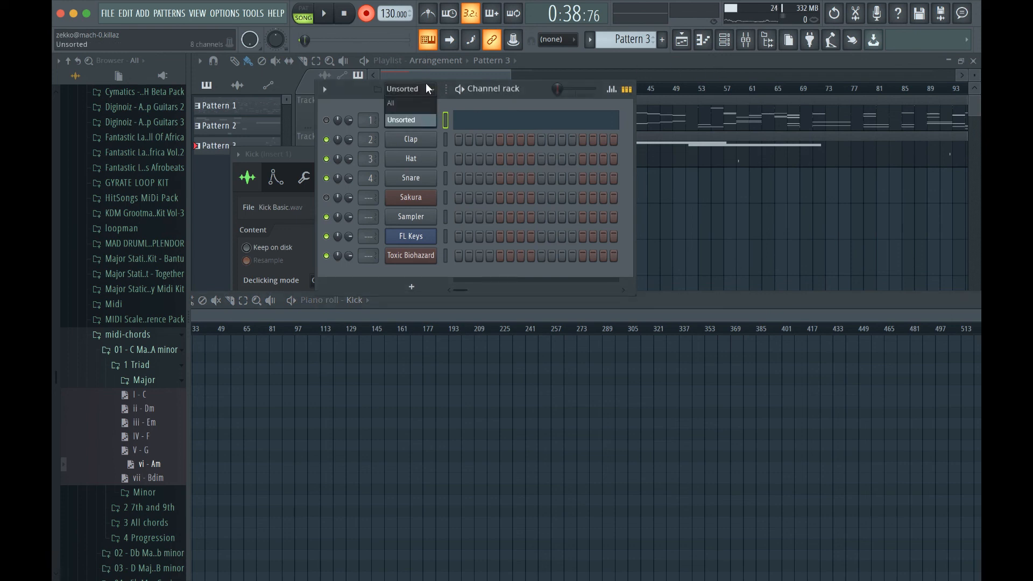
{"action": "left_click", "coordinate": [421, 101]}
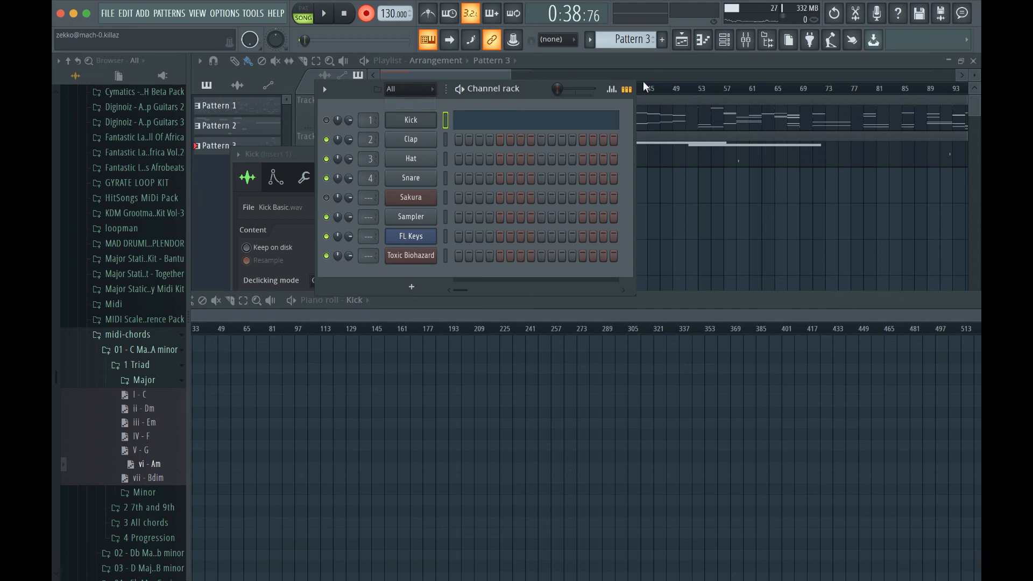
{"action": "left_click", "coordinate": [668, 61]}
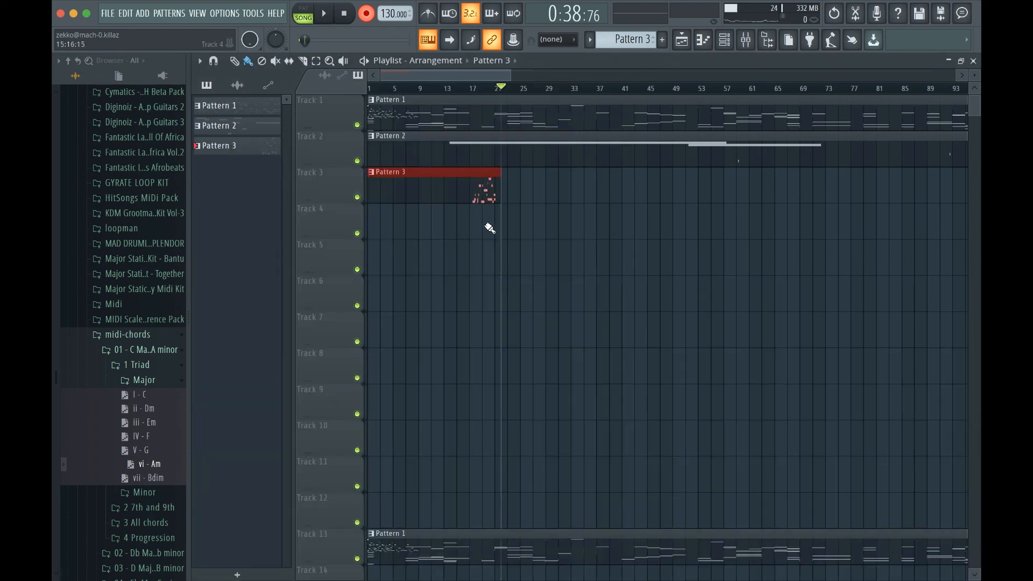
{"action": "mouse_move", "coordinate": [373, 23]}
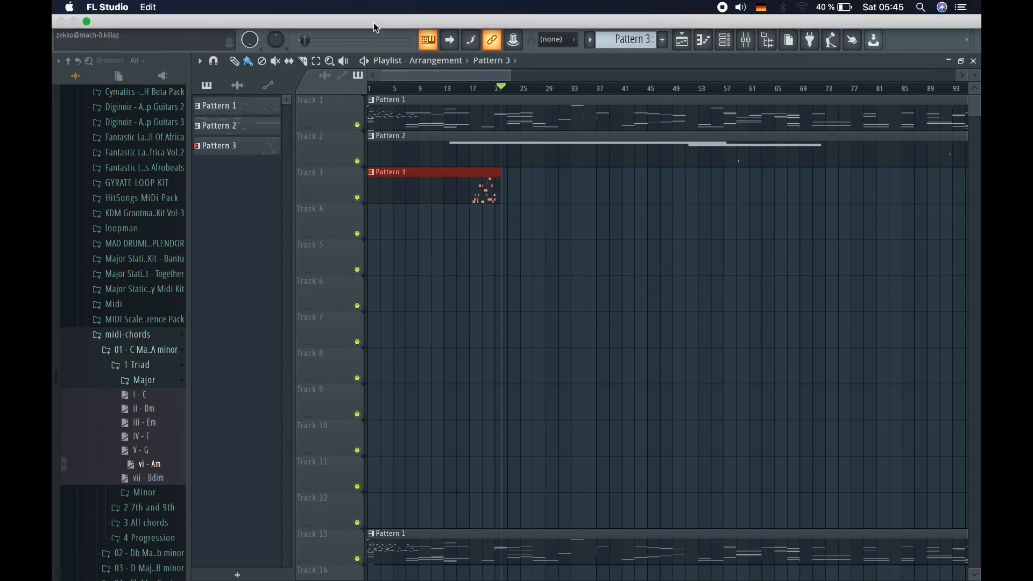